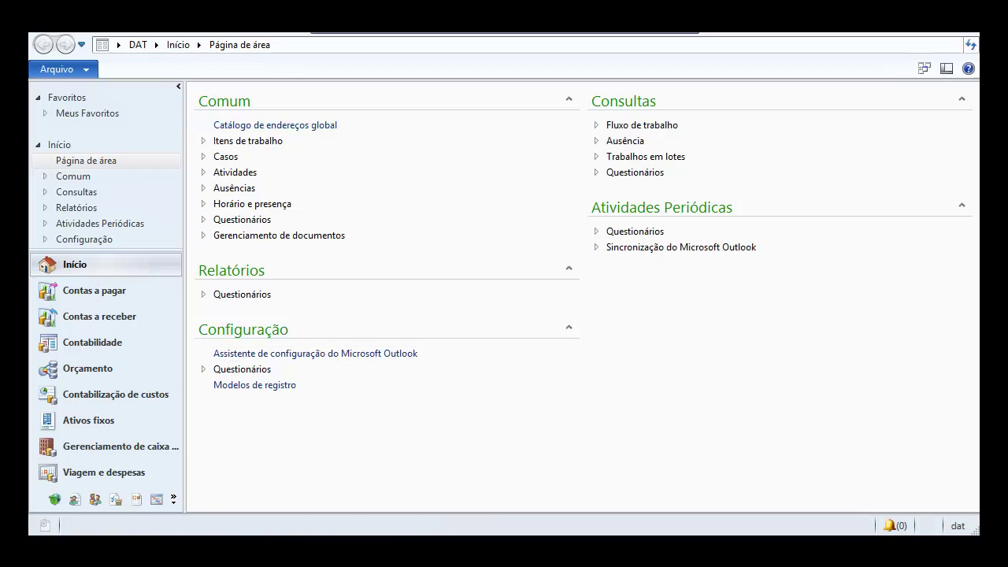
# - Launch Reporting Services Configuration Manager from Start and connect to RDSSERVER\MSSQLSERVER
pyautogui.moveTo(30, 533)
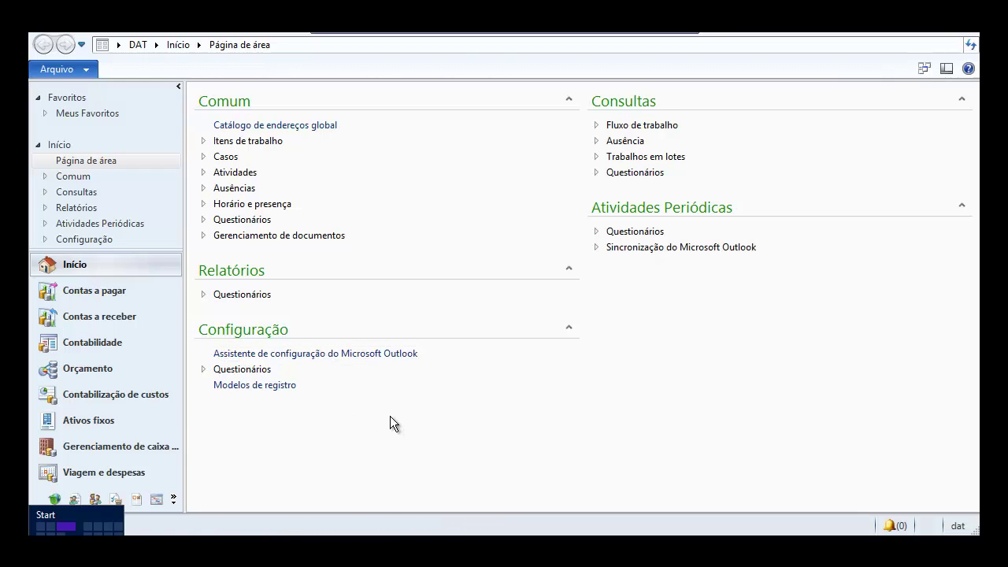
pyautogui.press('super')
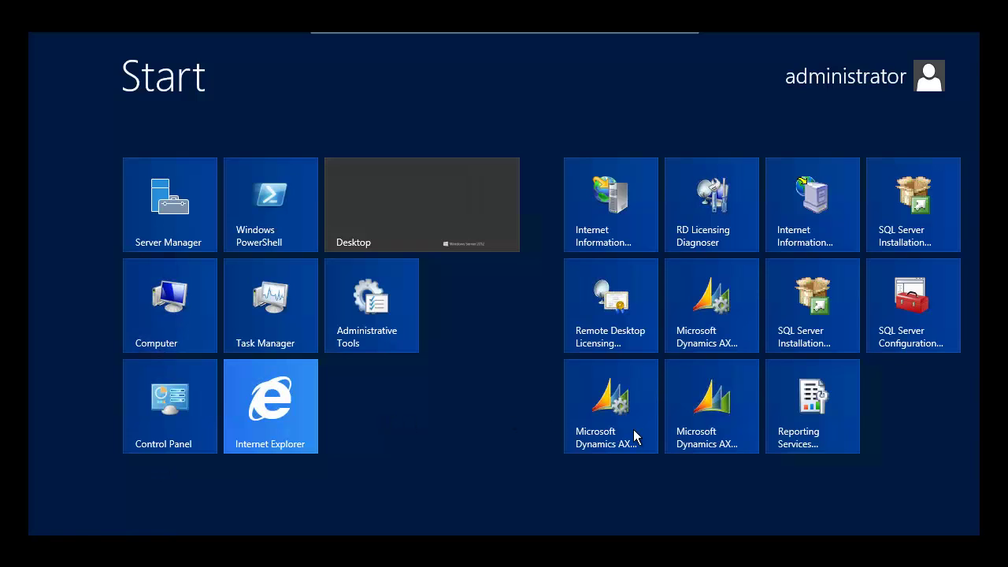
pyautogui.click(811, 429)
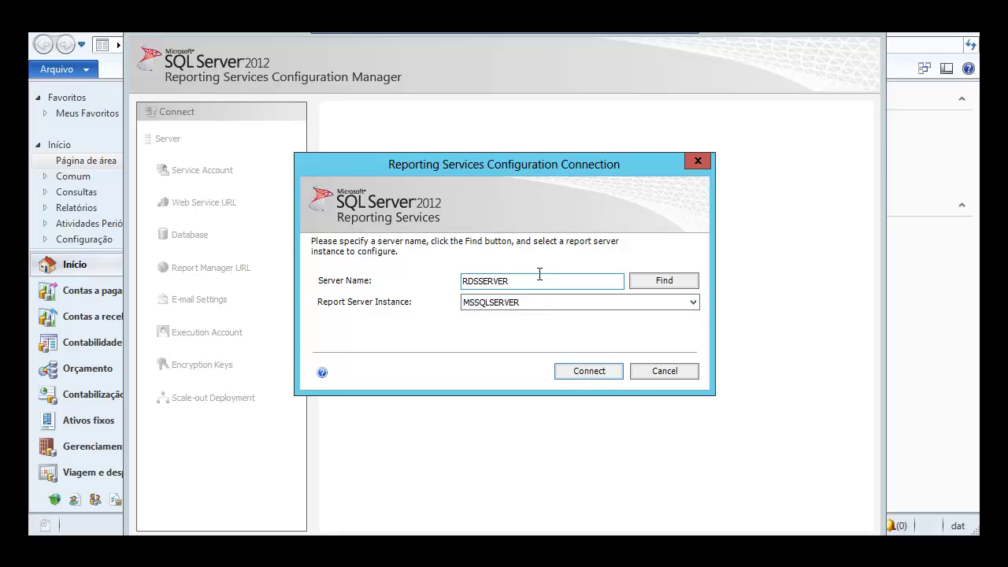
pyautogui.doubleClick(488, 281)
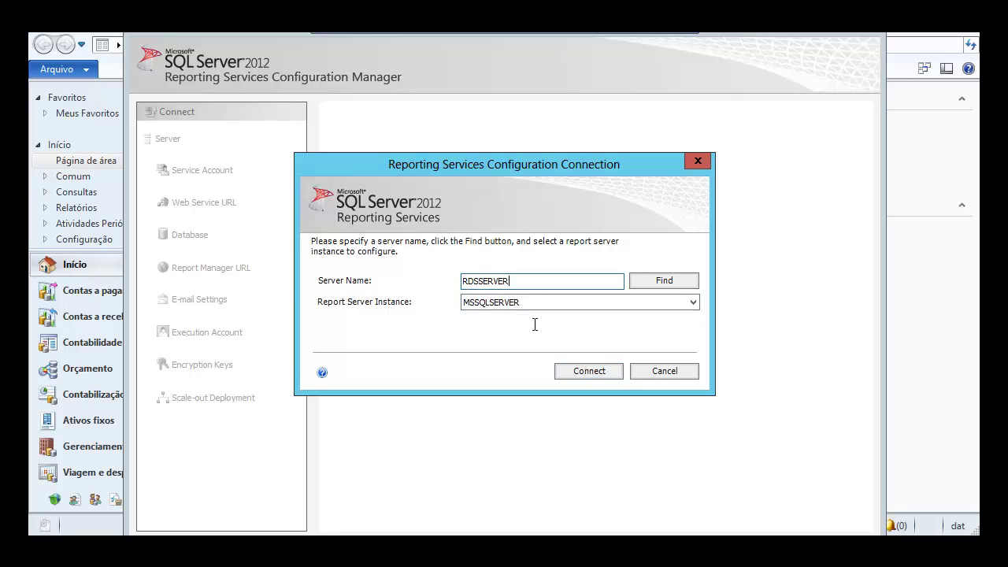
pyautogui.click(589, 372)
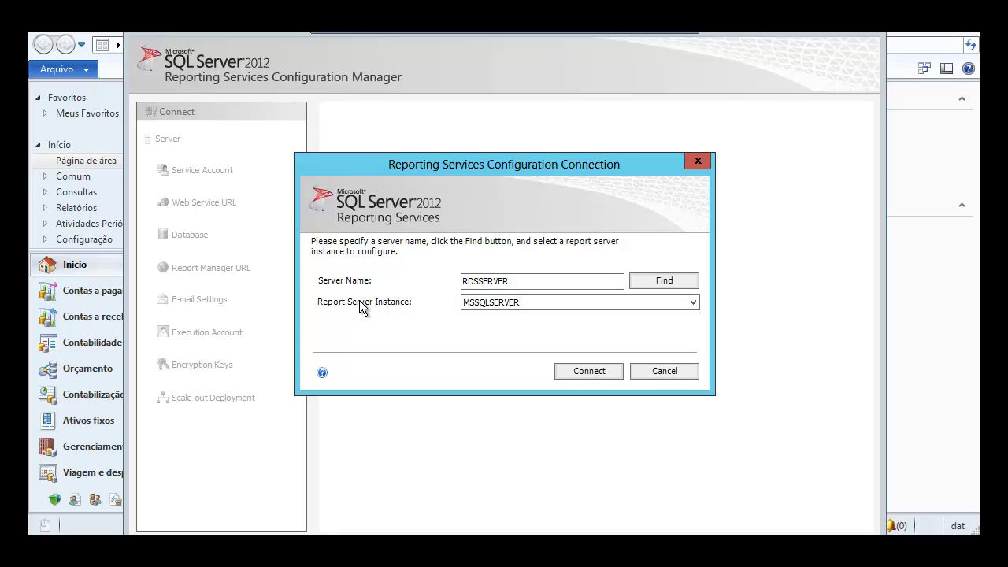
pyautogui.click(583, 372)
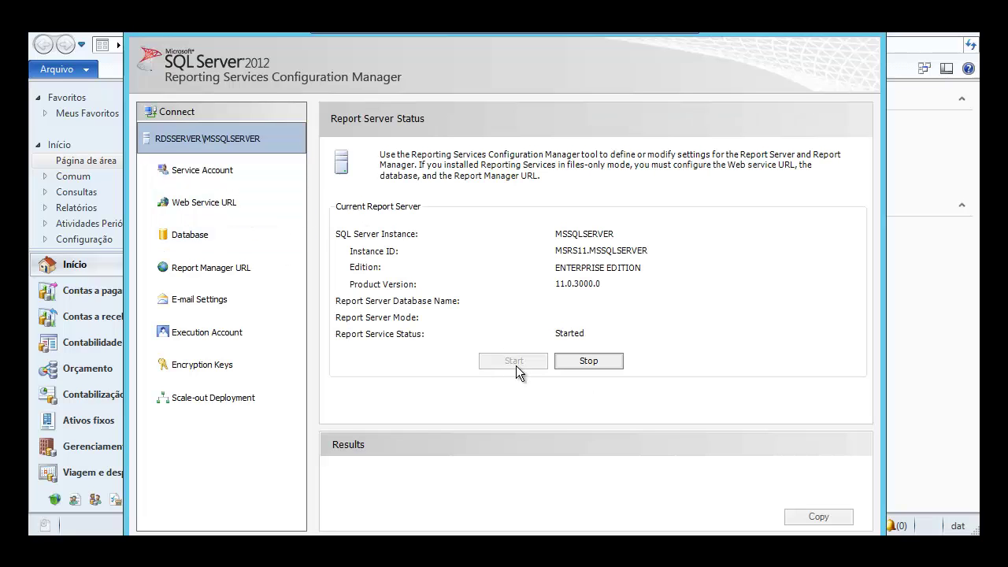
# - Check the report server's service account name on the Service Account page
pyautogui.click(259, 184)
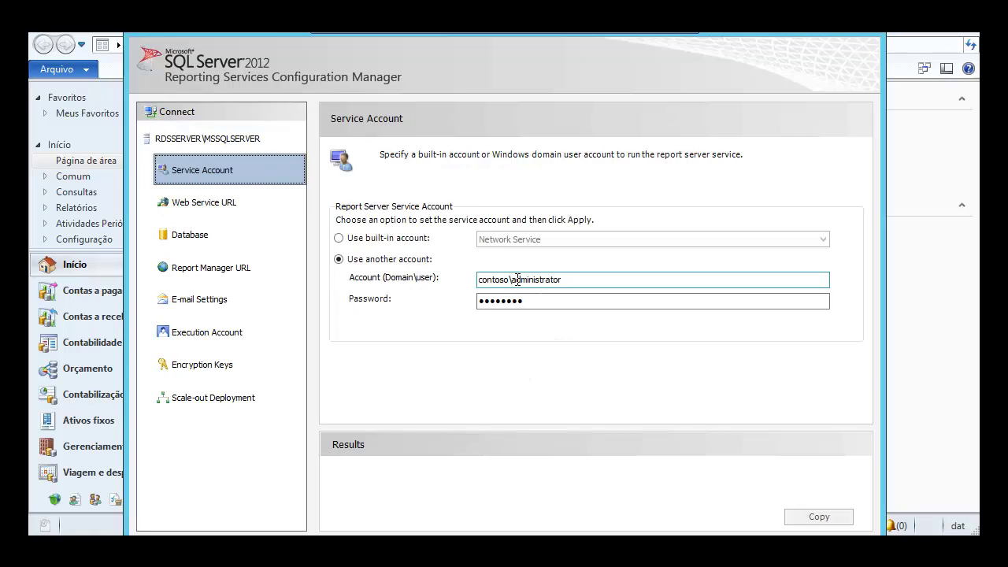
pyautogui.moveTo(517, 280); pyautogui.dragTo(464, 286)
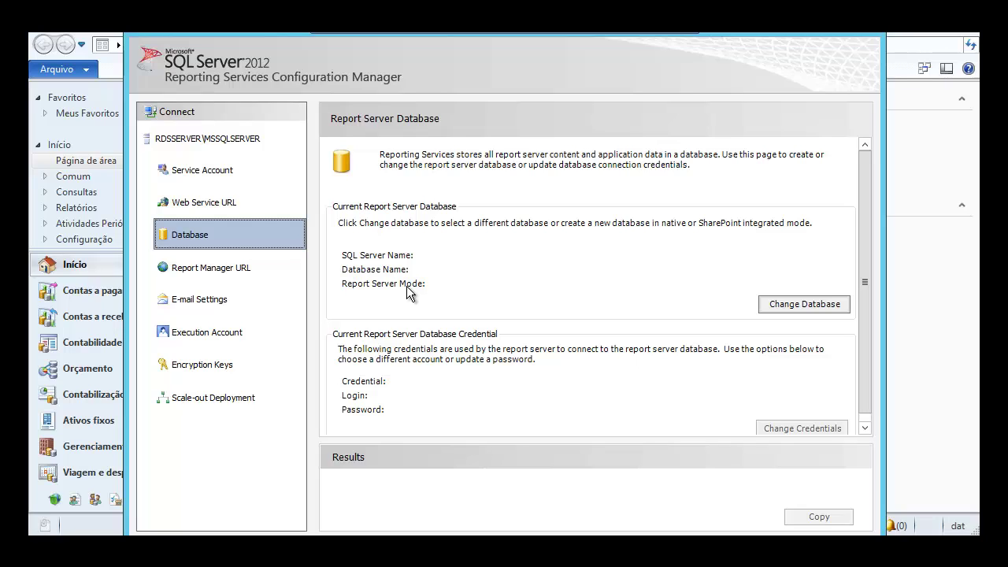
# - Start creating a new report server database on server SERVER and verify the connection succeeds
pyautogui.click(792, 303)
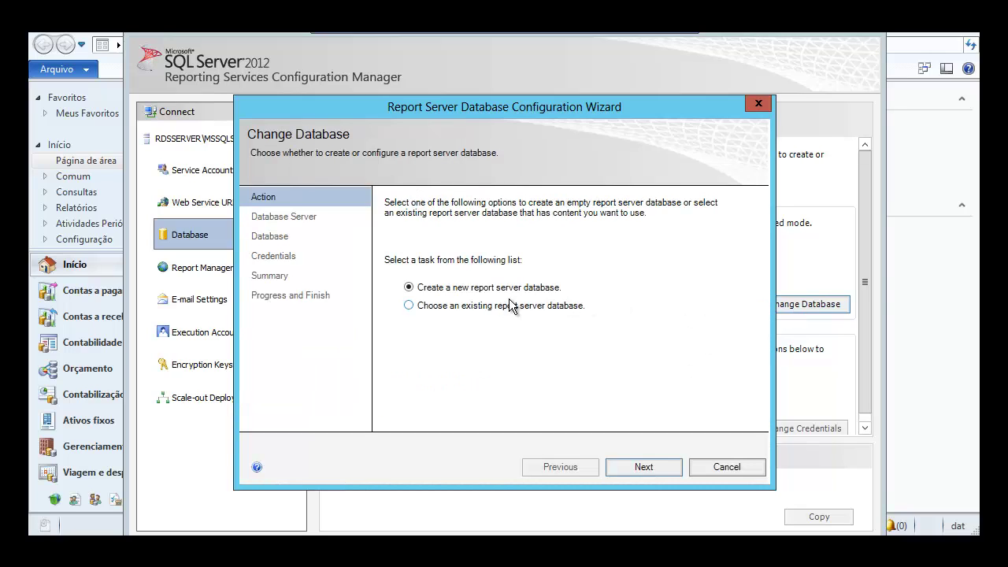
pyautogui.click(643, 466)
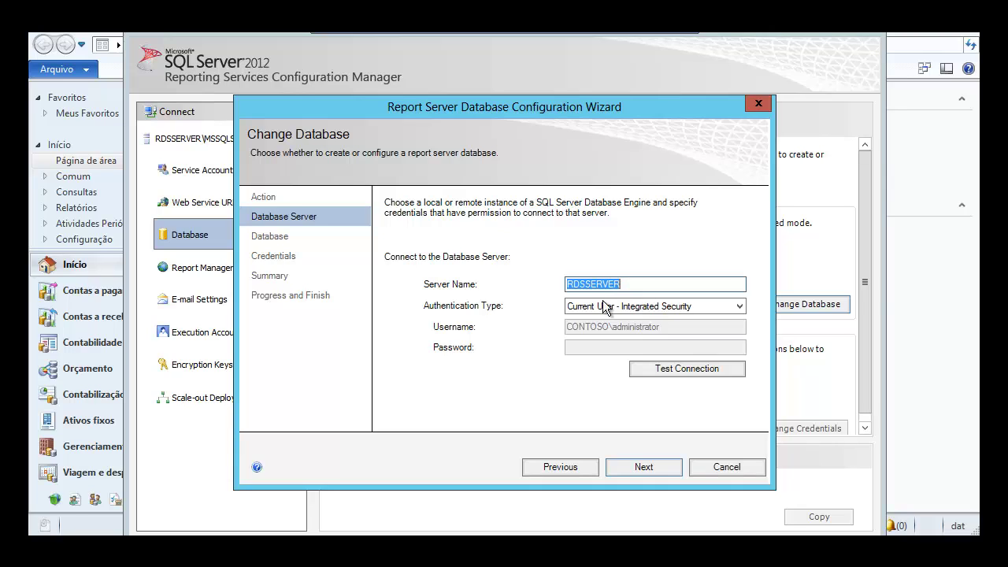
pyautogui.click(586, 285)
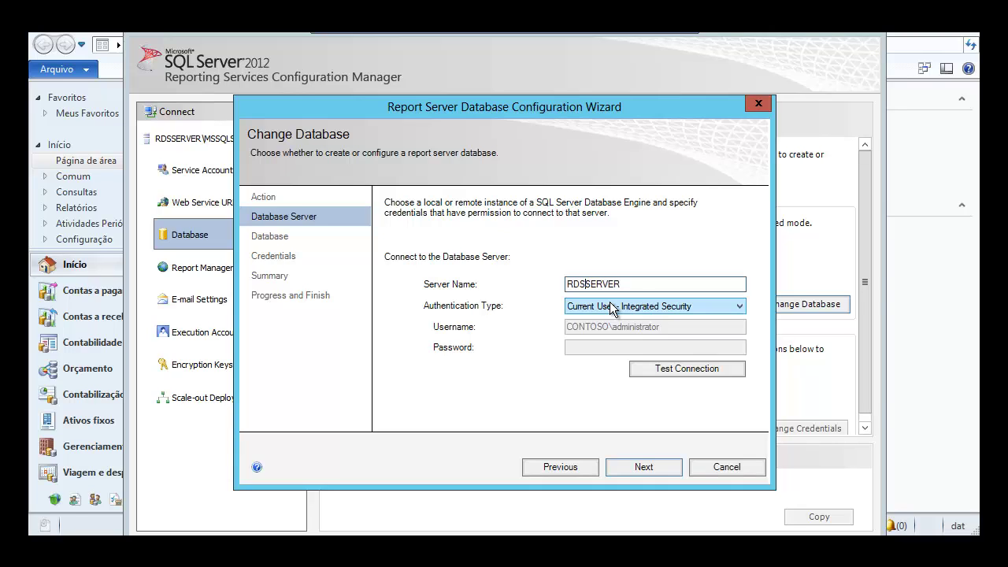
pyautogui.hotkey('shift', 'Home')
pyautogui.press('BackSpace')
pyautogui.click(679, 369)
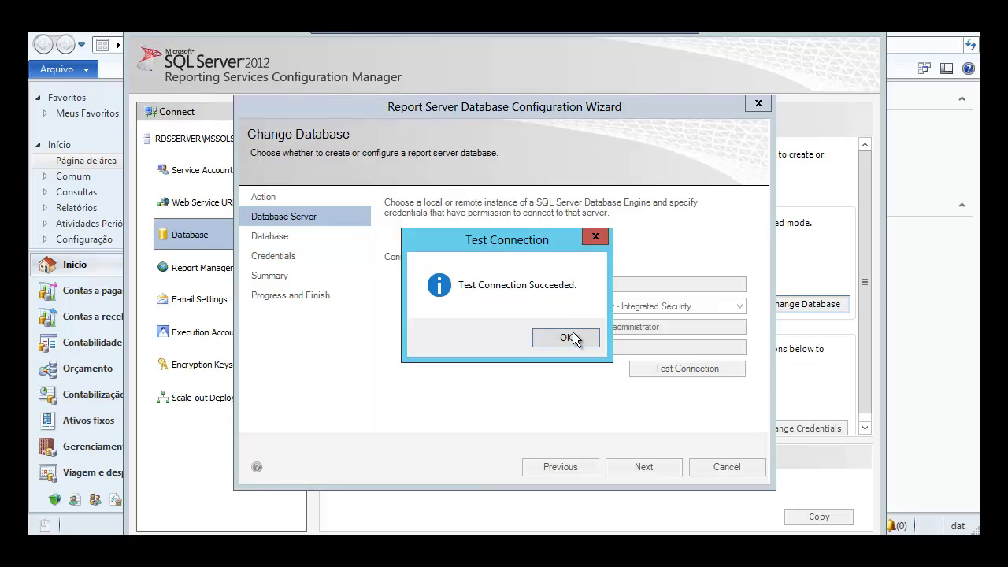
pyautogui.click(574, 340)
# - Name the database ReportServer2, keep service credentials, and advance to the summary
pyautogui.click(637, 470)
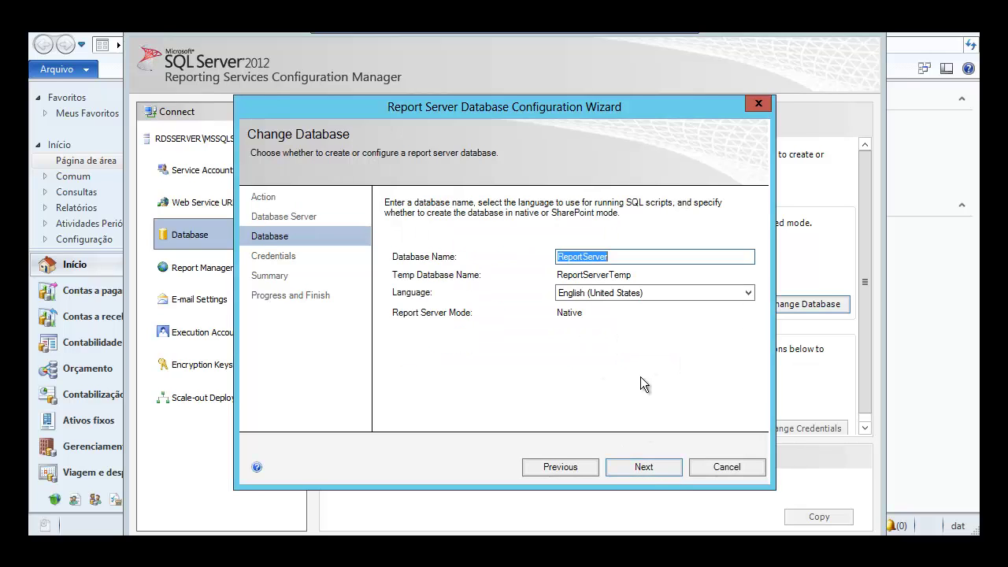
pyautogui.click(660, 262)
pyautogui.write('2')
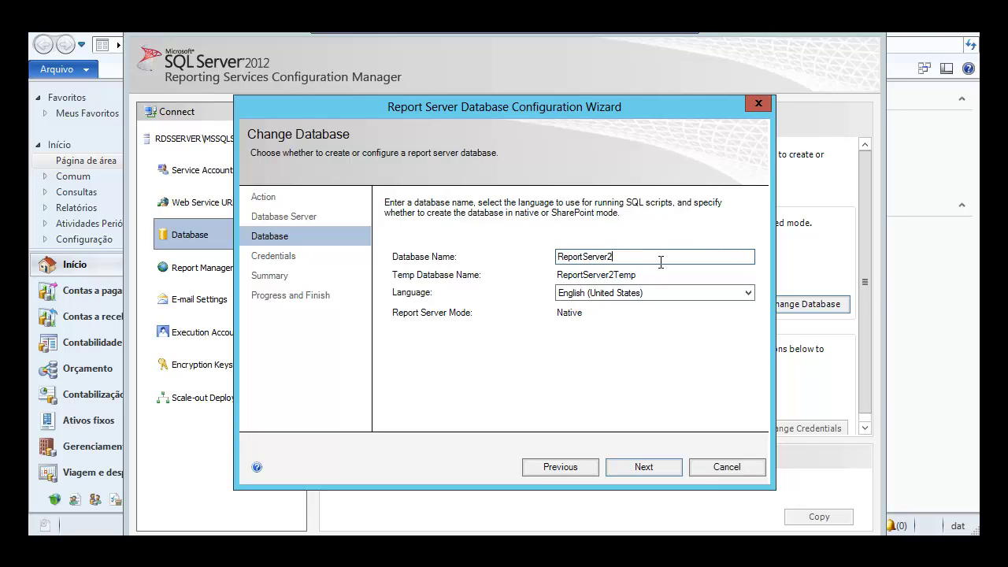
pyautogui.click(639, 466)
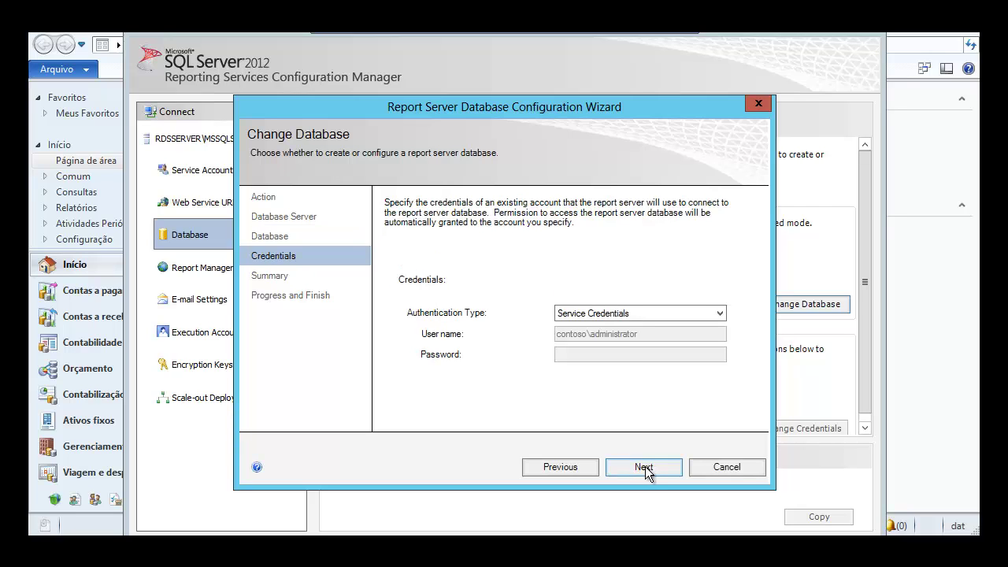
pyautogui.click(647, 467)
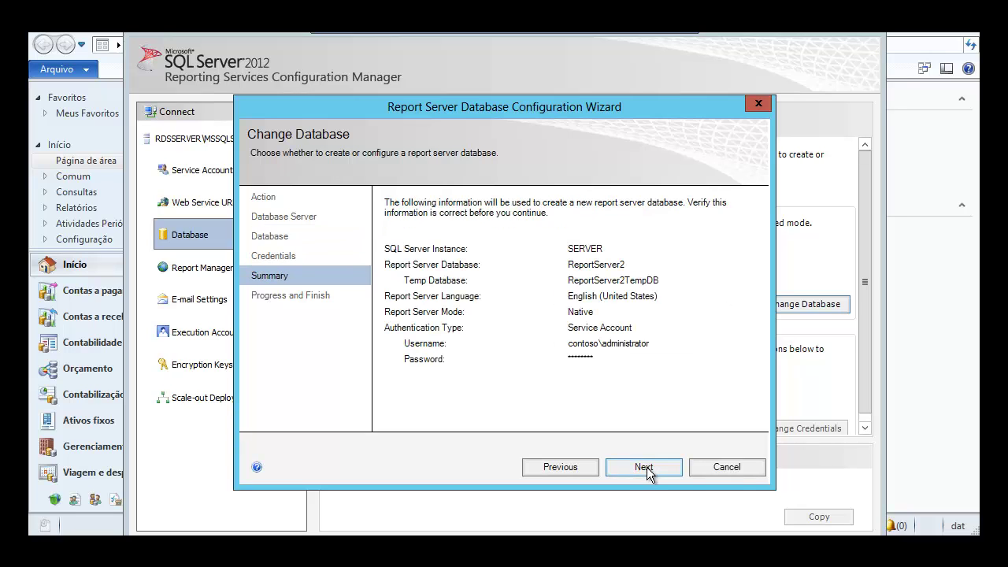
# - Run the ReportServer2 database creation and finish the wizard once all steps succeed
pyautogui.click(646, 467)
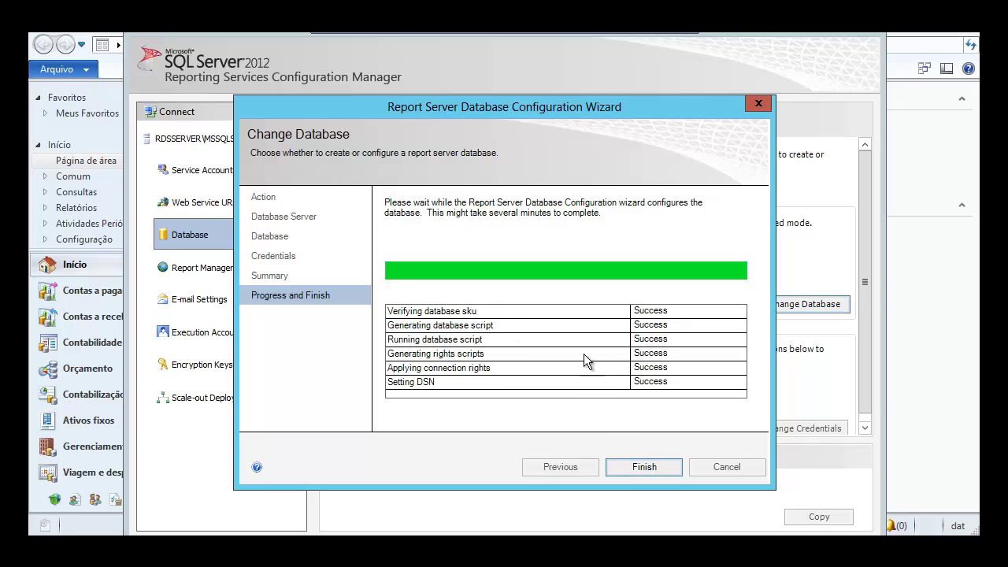
pyautogui.click(644, 467)
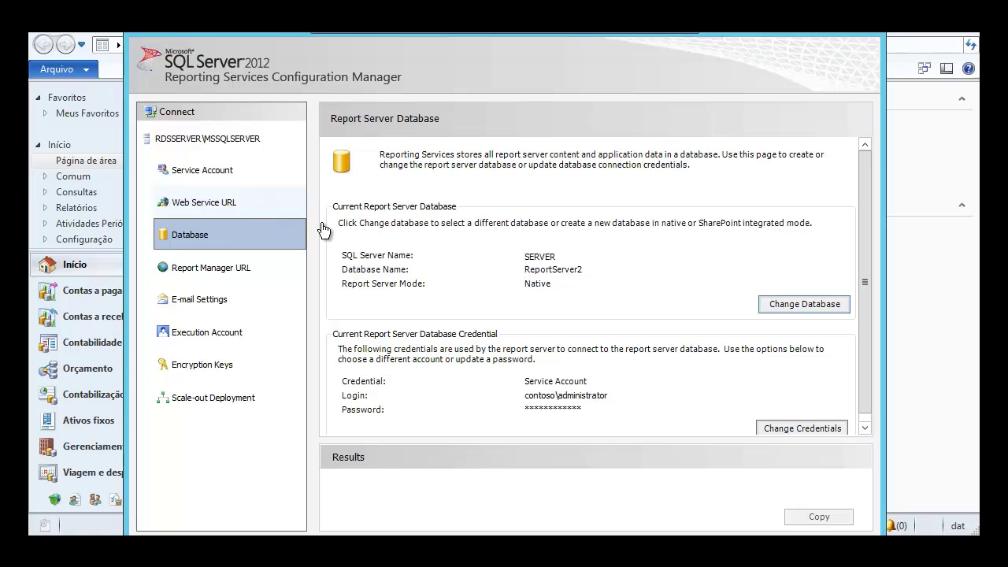
pyautogui.click(268, 206)
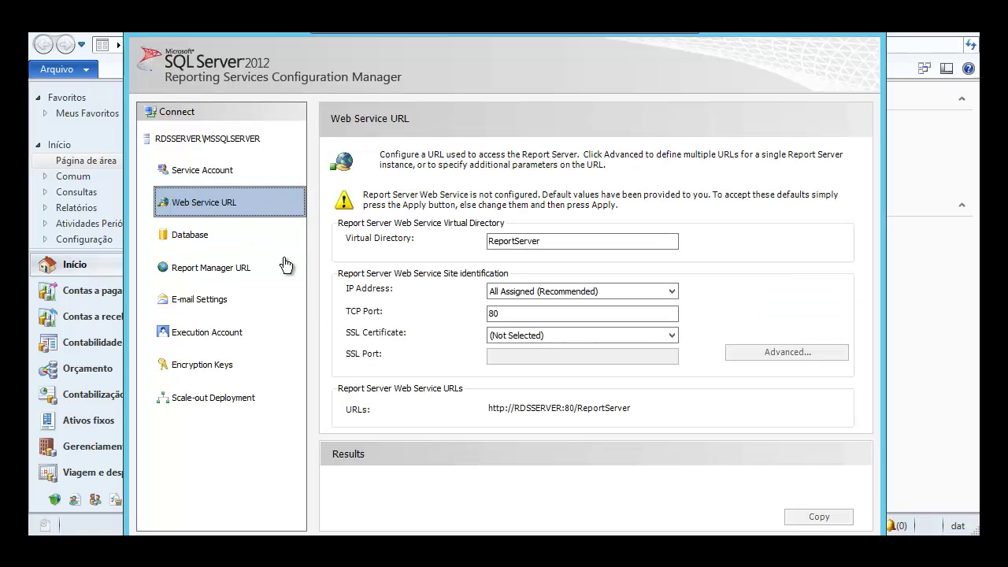
pyautogui.doubleClick(828, 56)
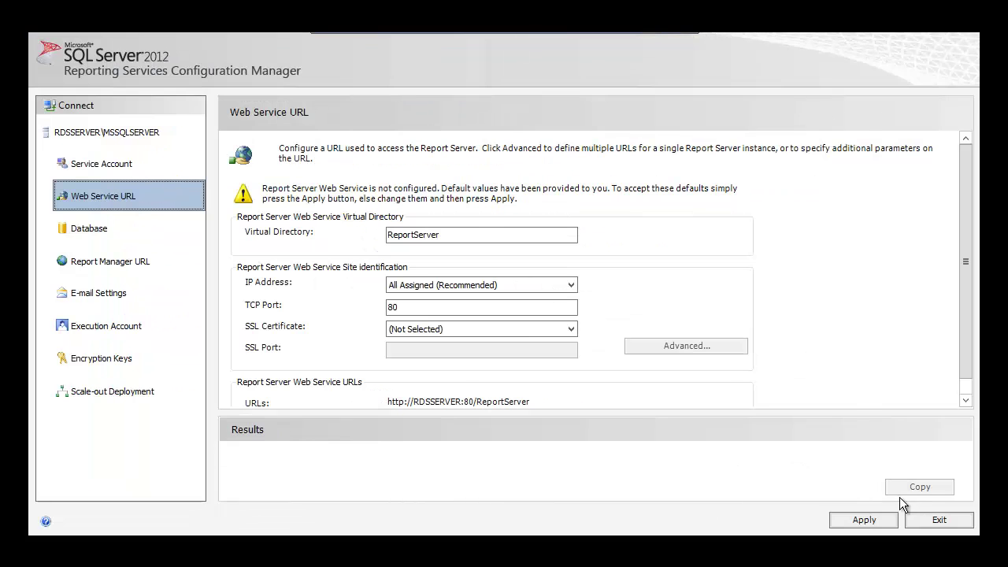
pyautogui.click(860, 521)
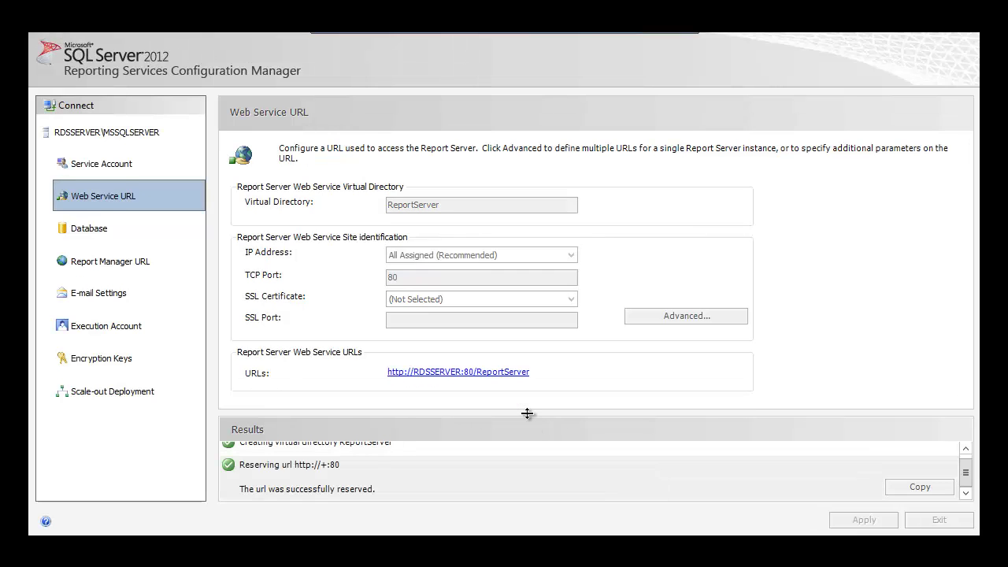
pyautogui.click(483, 376)
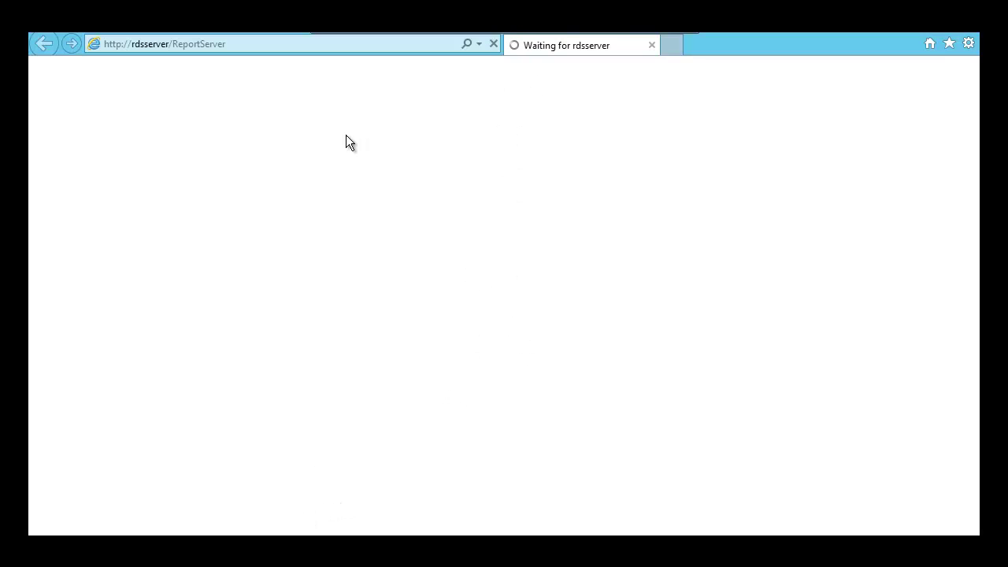
pyautogui.hotkey('alt', 'Tab')
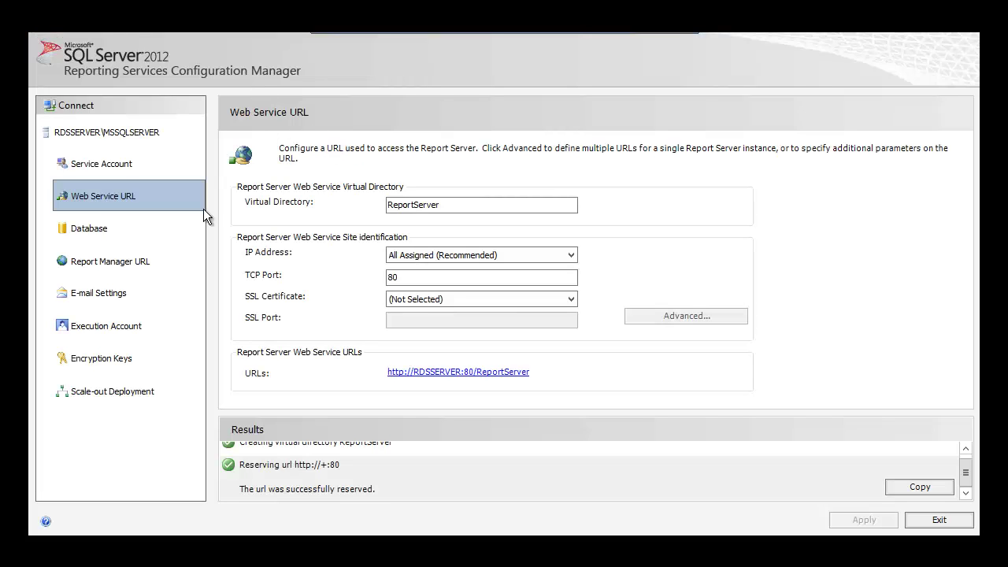
pyautogui.click(118, 266)
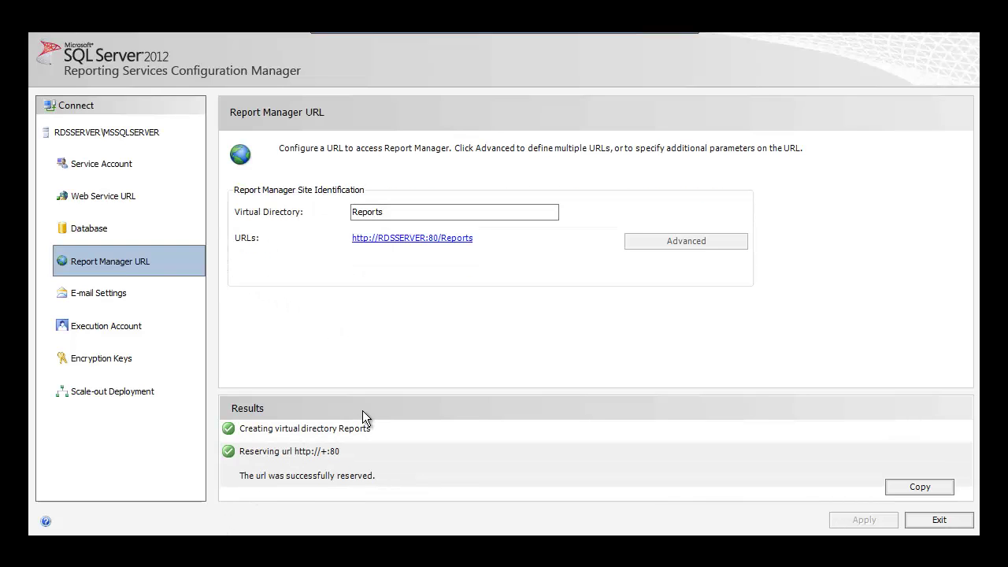
pyautogui.click(422, 238)
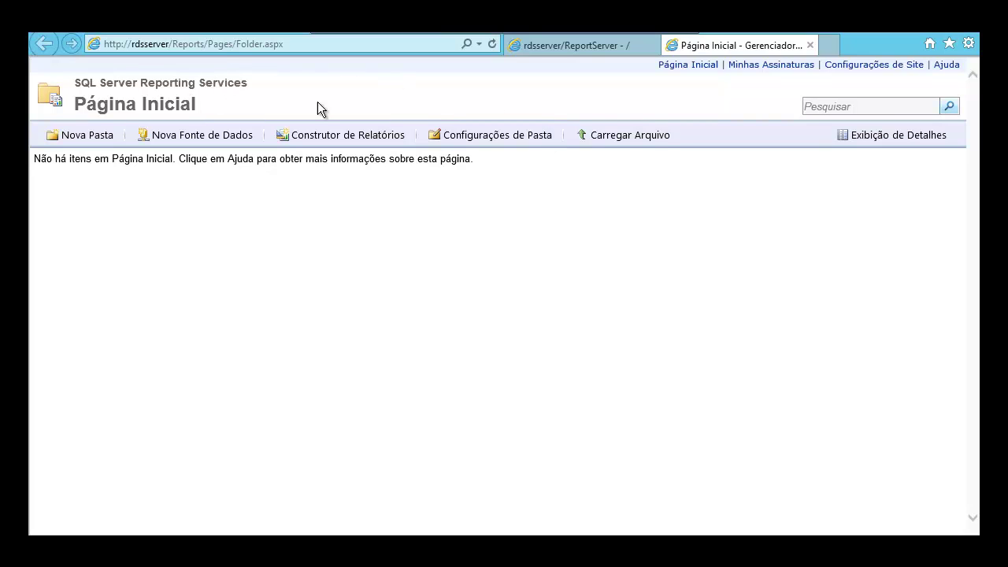
# - Check the ReportServer page, then open the Report Manager home folder's security settings
pyautogui.click(551, 45)
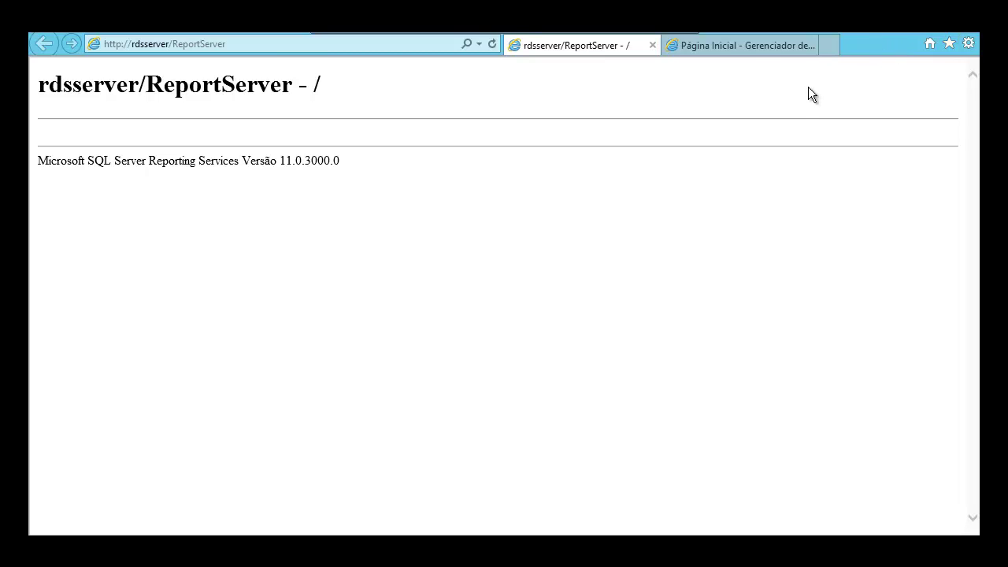
pyautogui.click(746, 45)
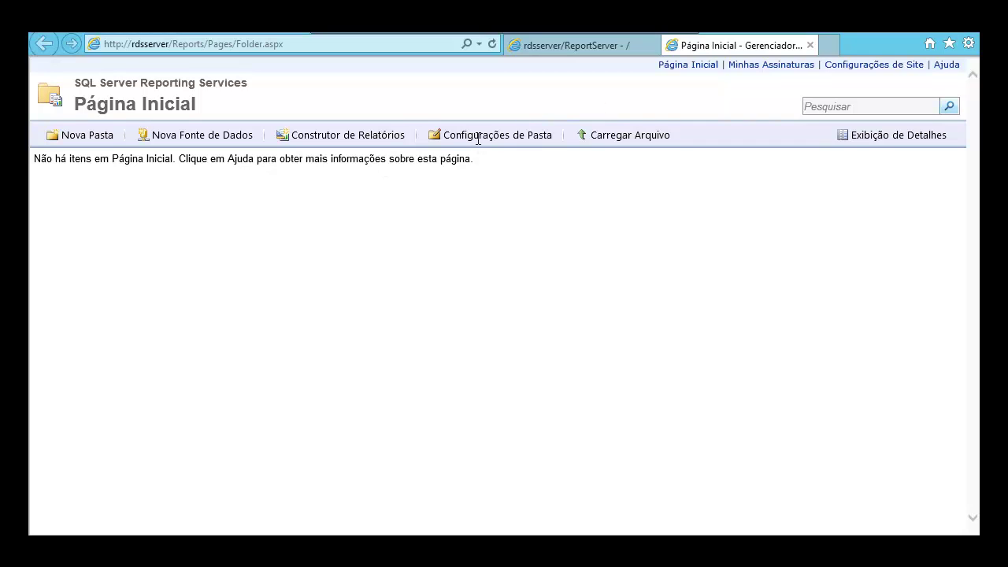
pyautogui.click(480, 145)
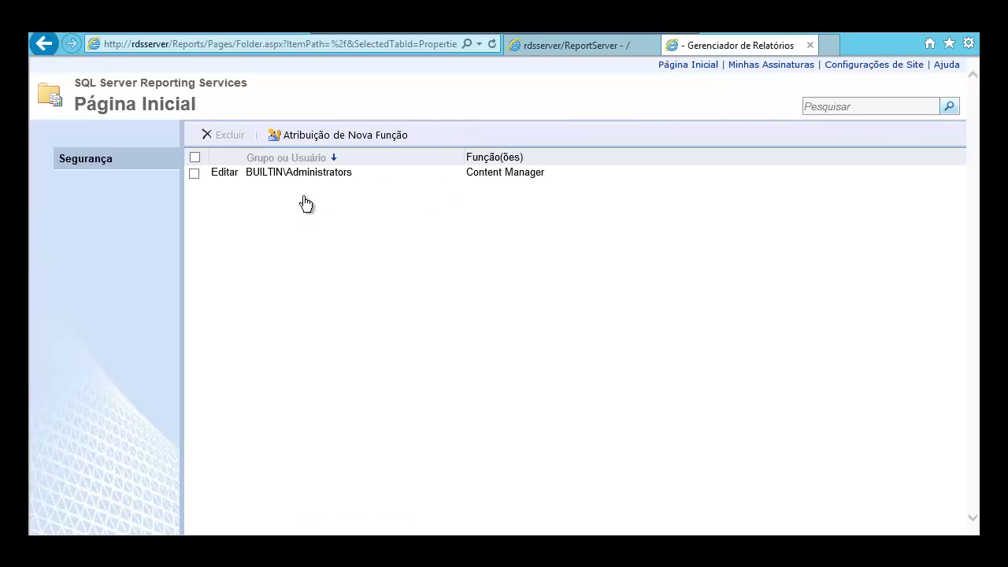
# - Assign the Administrator account all five roles on the home folder, then close all browser tabs
pyautogui.click(331, 136)
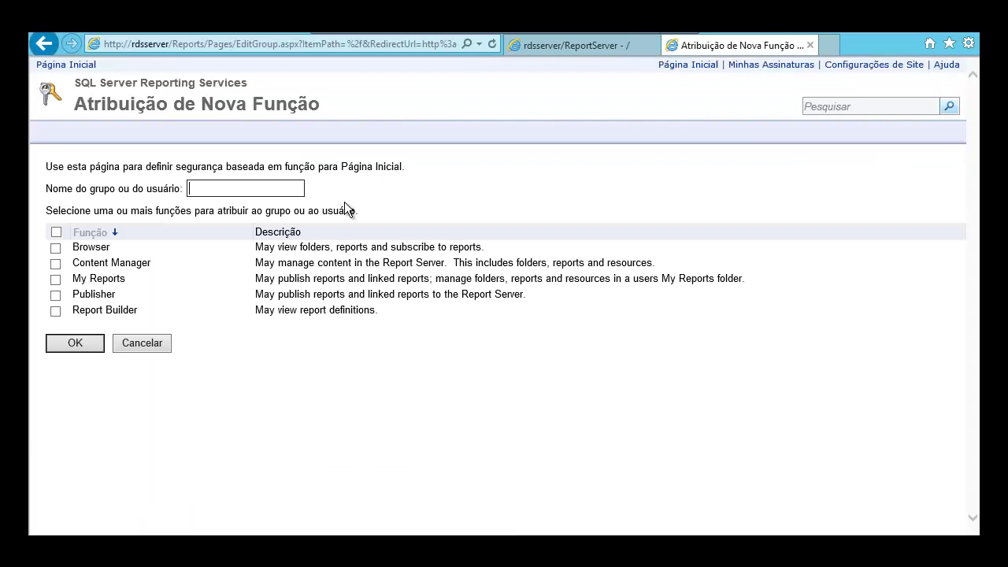
pyautogui.write('administrator')
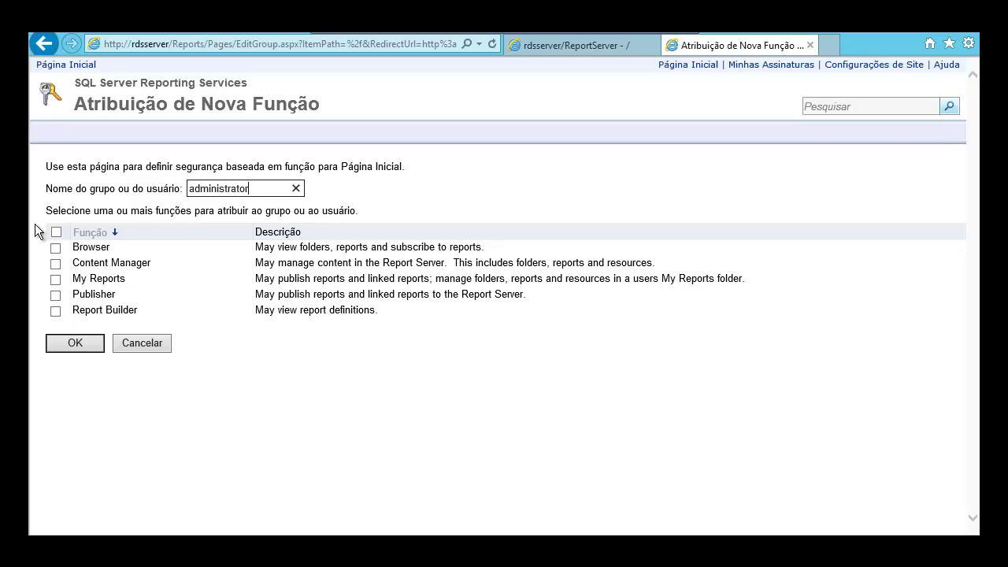
pyautogui.write('r')
pyautogui.click(56, 235)
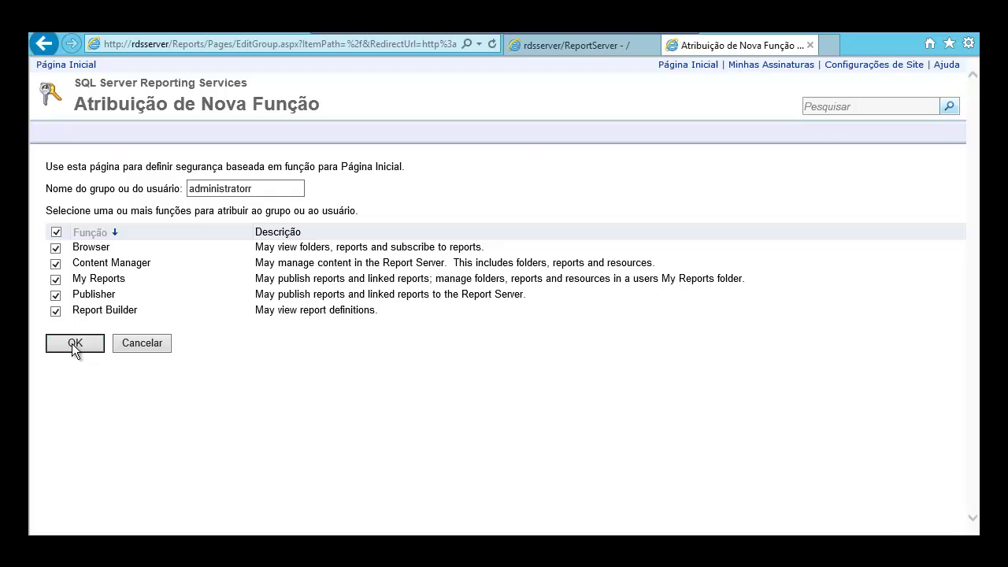
pyautogui.click(73, 344)
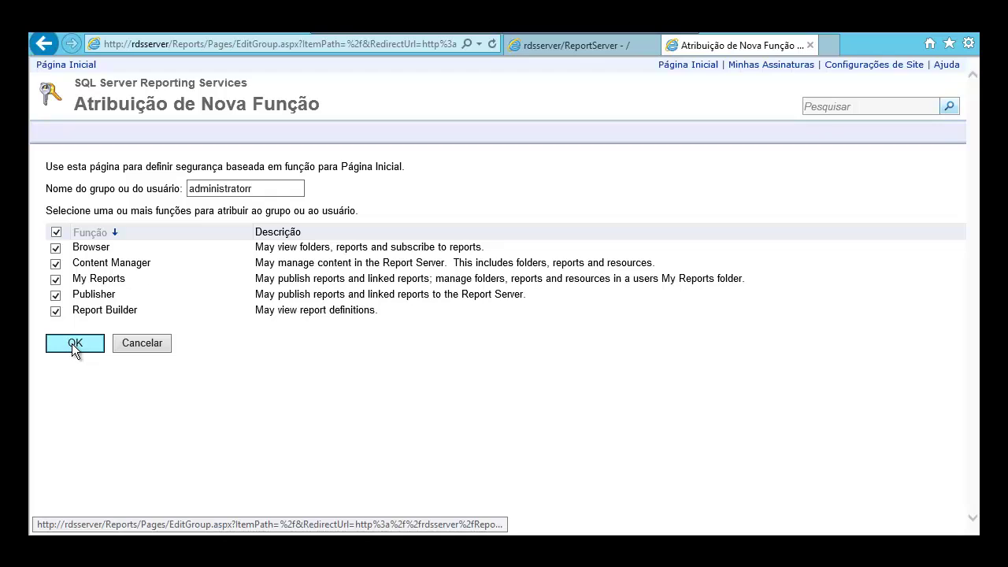
pyautogui.click(270, 189)
pyautogui.press('BackSpace')
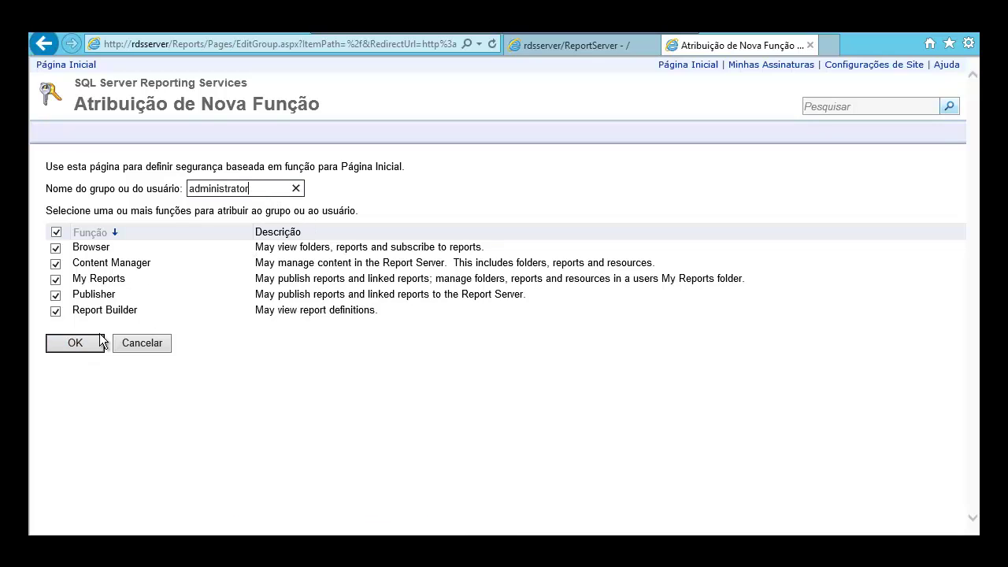
pyautogui.click(86, 348)
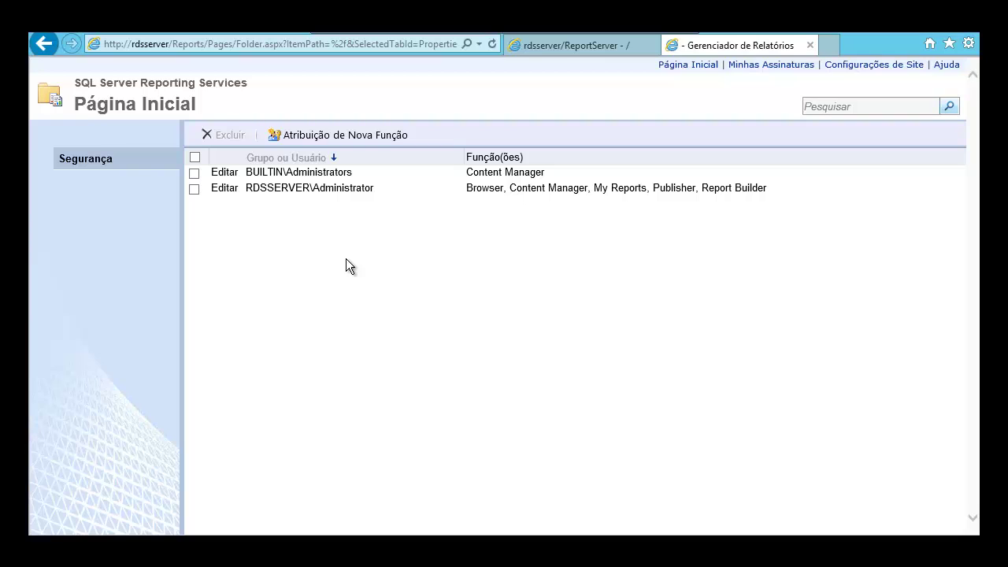
pyautogui.click(958, 35)
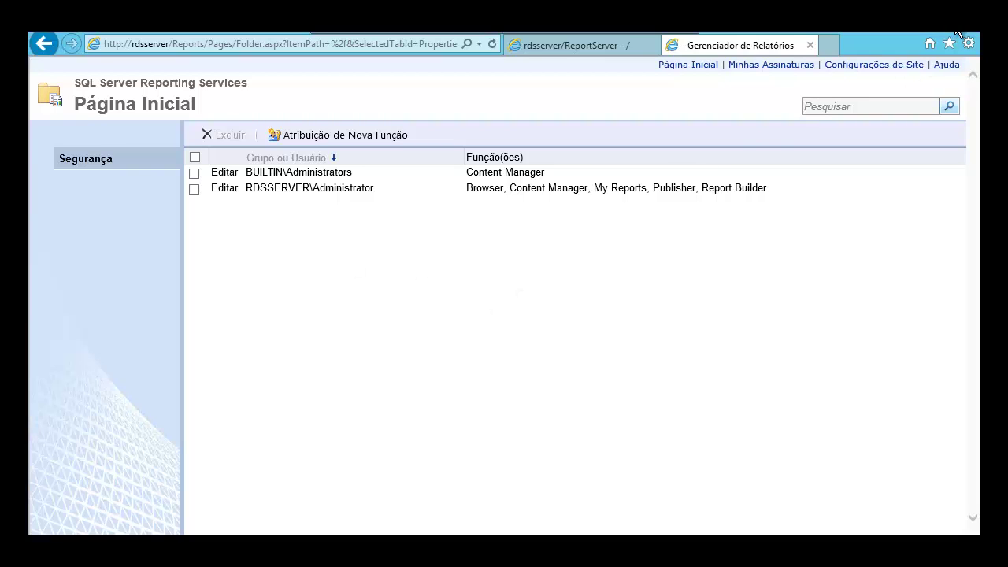
pyautogui.click(477, 287)
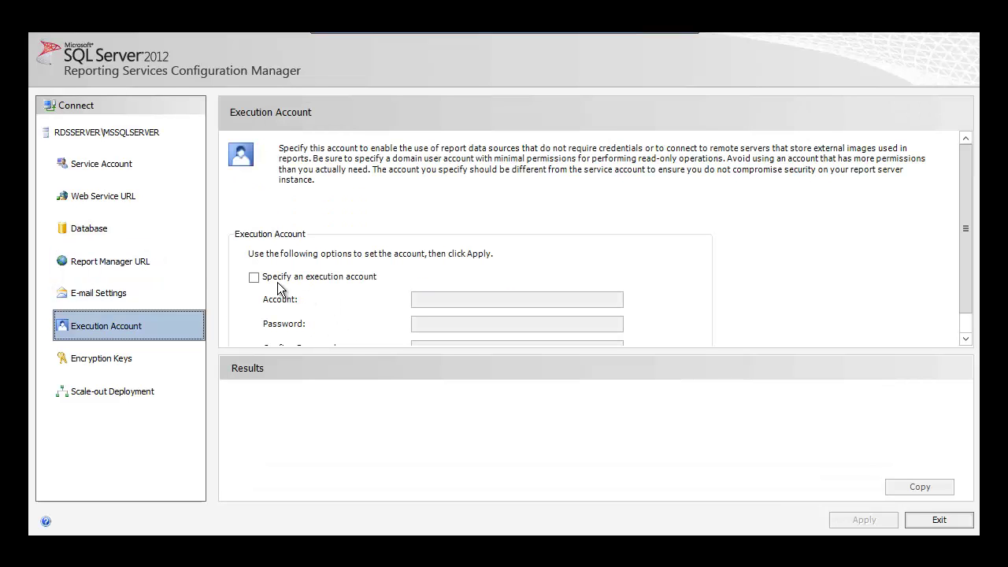
# - Set the contoso domain administrator account and its password as the execution account and apply
pyautogui.click(254, 277)
pyautogui.click(465, 299)
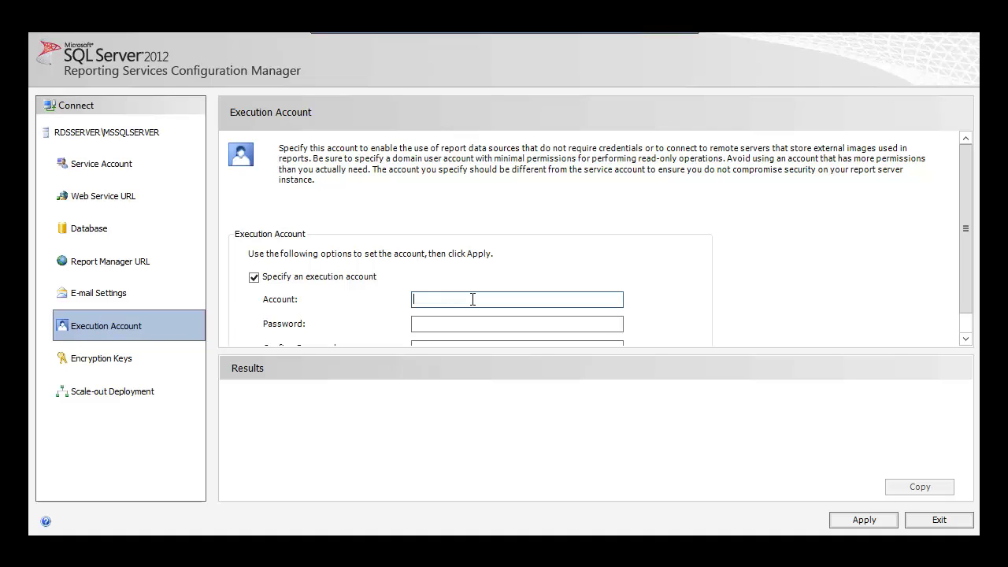
pyautogui.write('contoso\\administrator')
pyautogui.press('Tab')
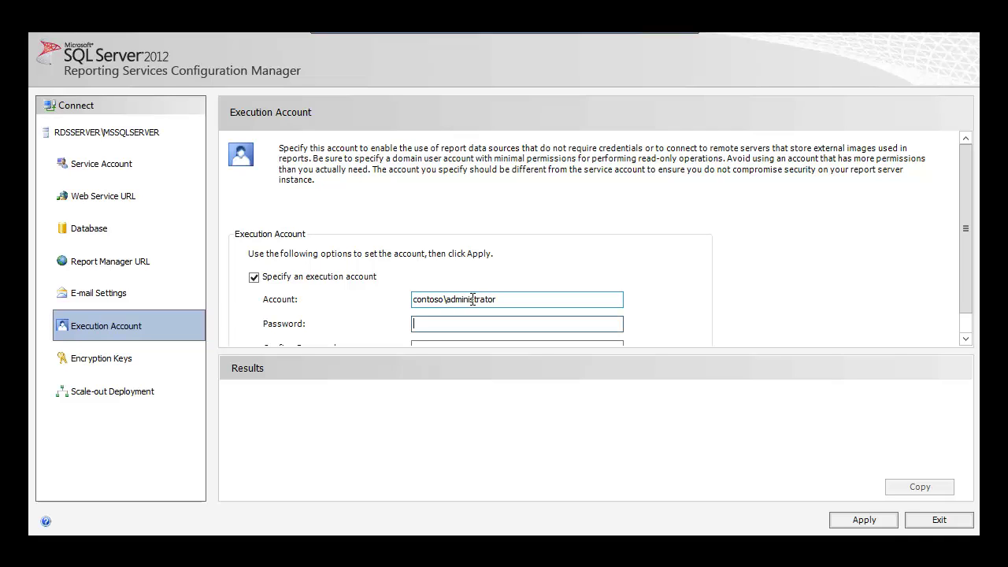
pyautogui.write('Pa$$w0rd12')
pyautogui.press('Tab')
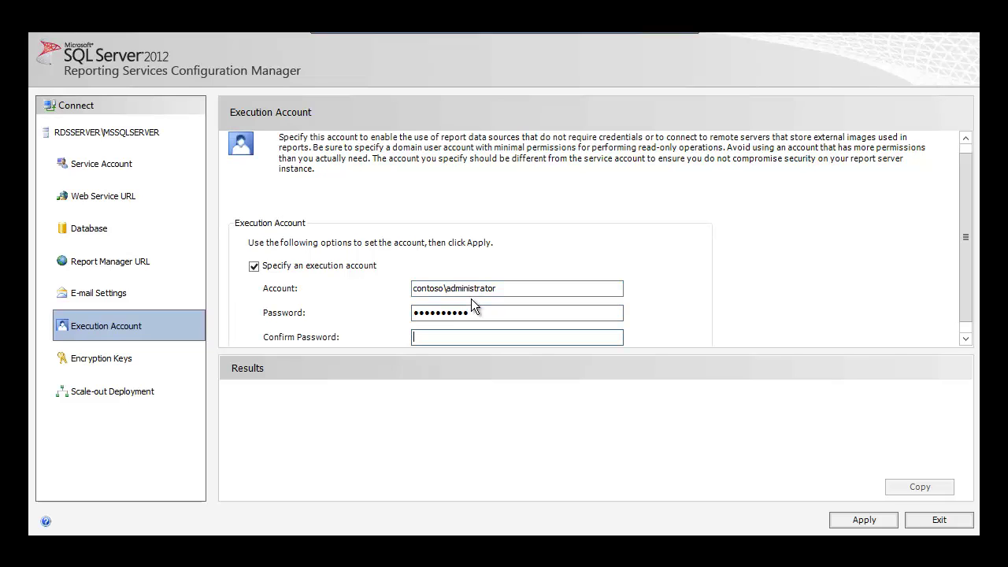
pyautogui.write('Pa$$w0rd12')
pyautogui.click(853, 522)
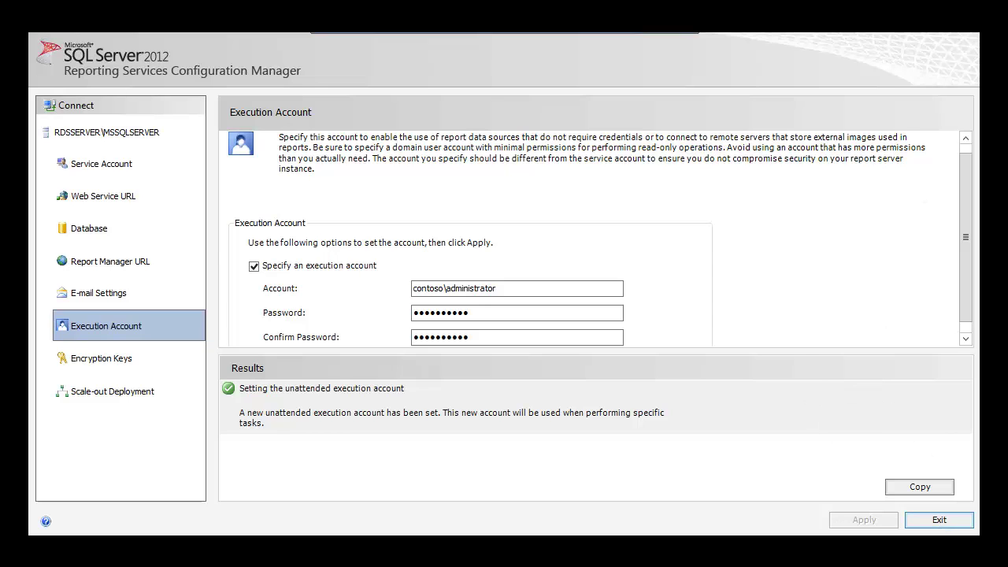
pyautogui.moveTo(977, 34)
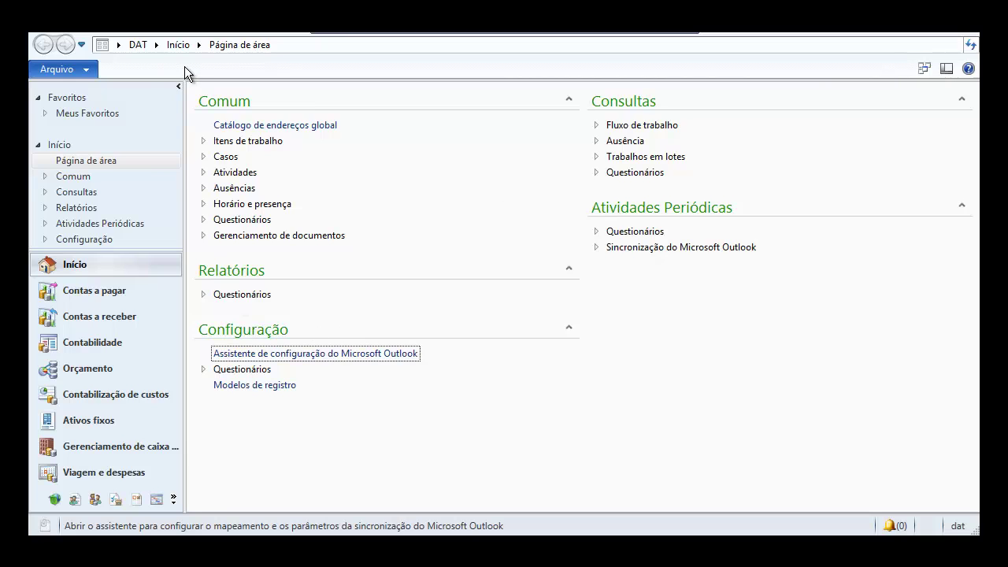
# - Check Servidores de relatórios under Administração do sistema > Business intelligence > Reporting Services, then close it
pyautogui.click(157, 44)
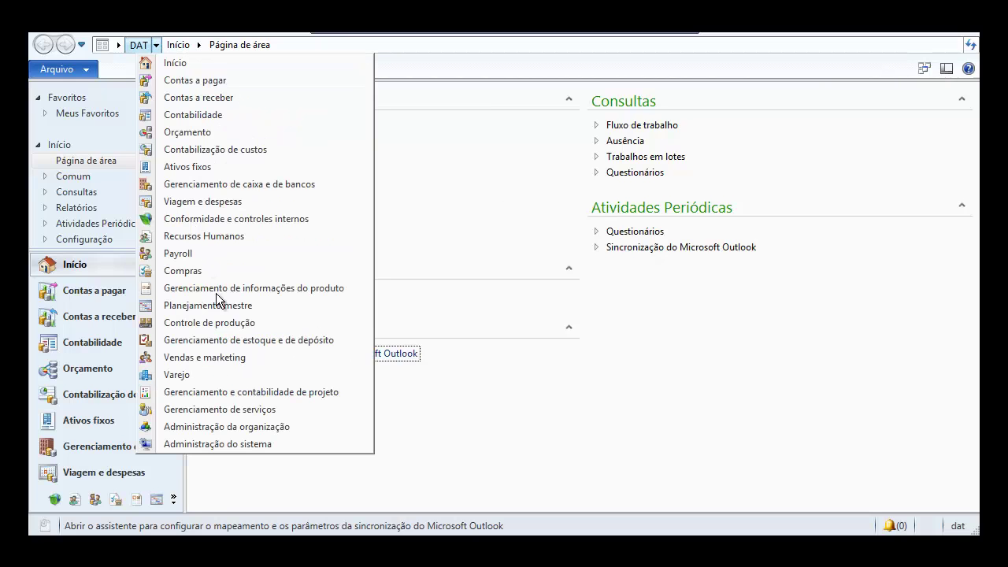
pyautogui.click(224, 443)
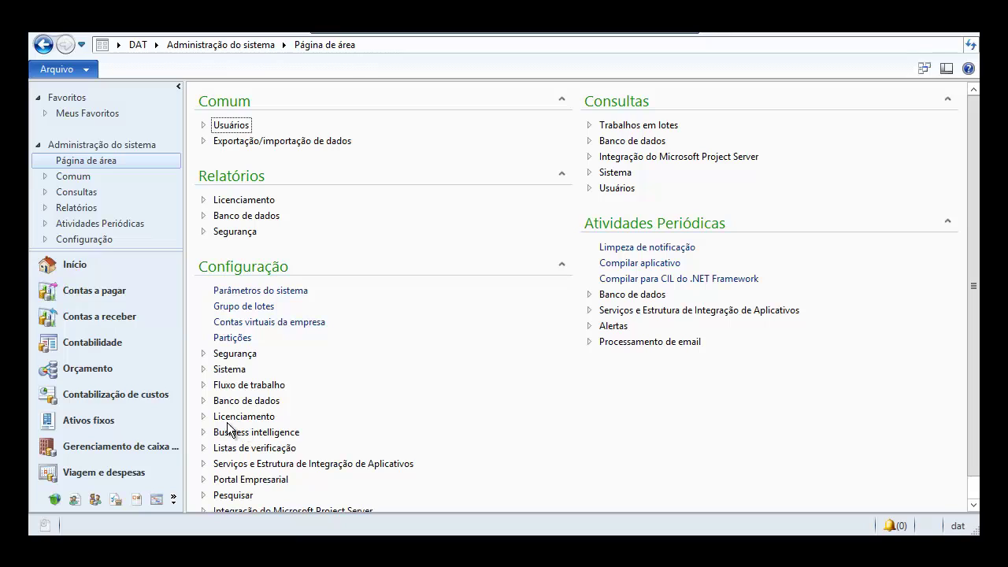
pyautogui.click(203, 433)
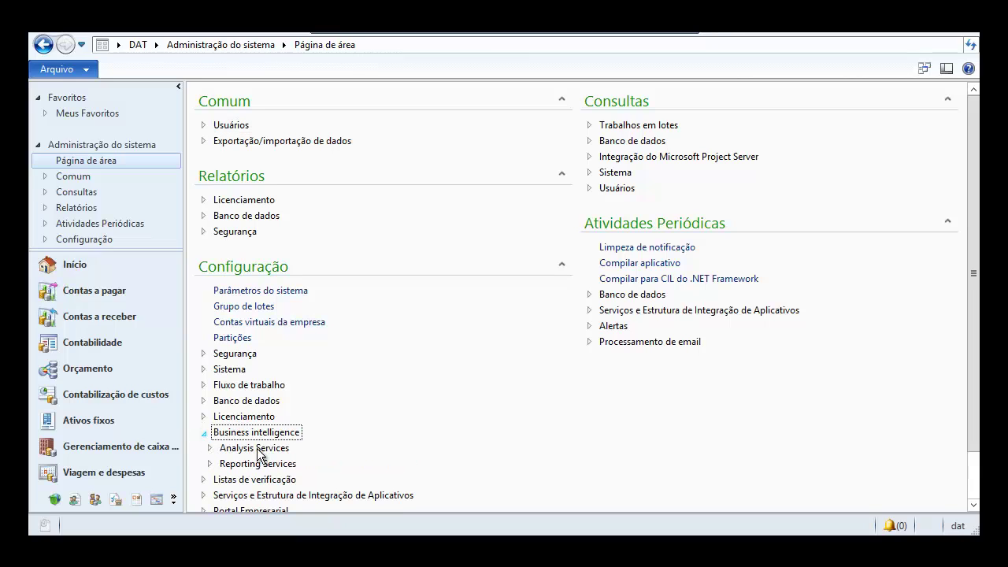
pyautogui.click(210, 464)
pyautogui.scroll(-3, 298, 449)
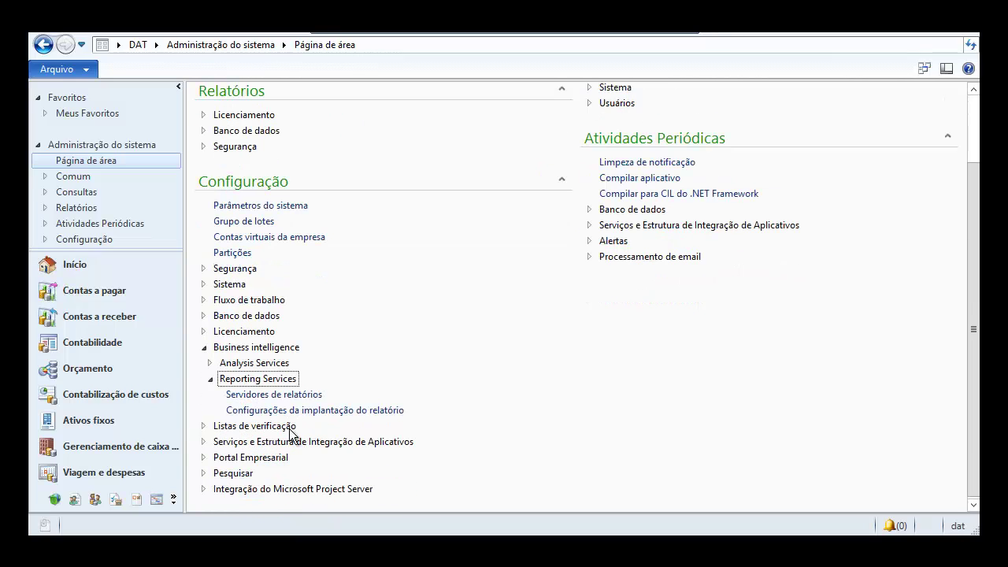
pyautogui.click(292, 395)
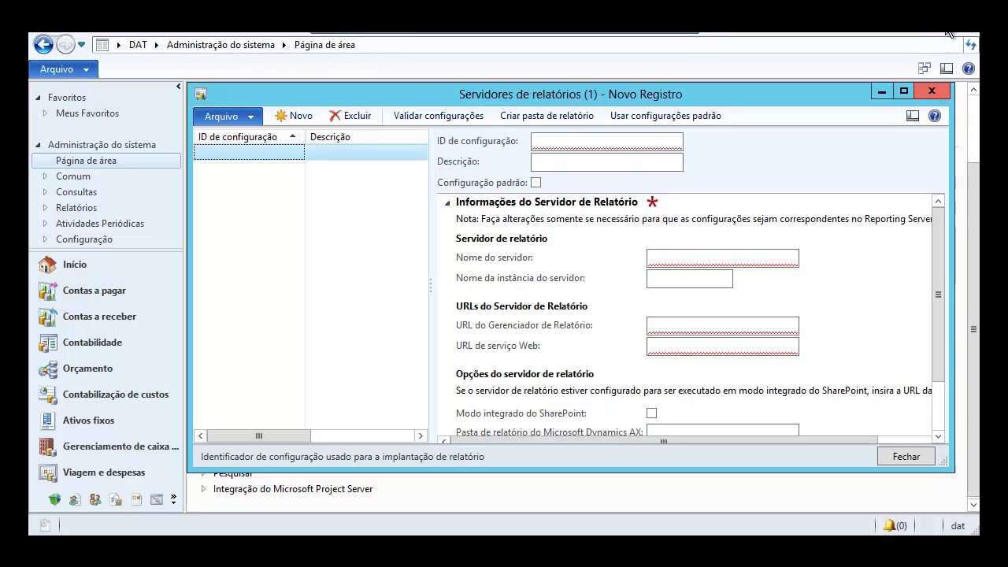
pyautogui.click(931, 91)
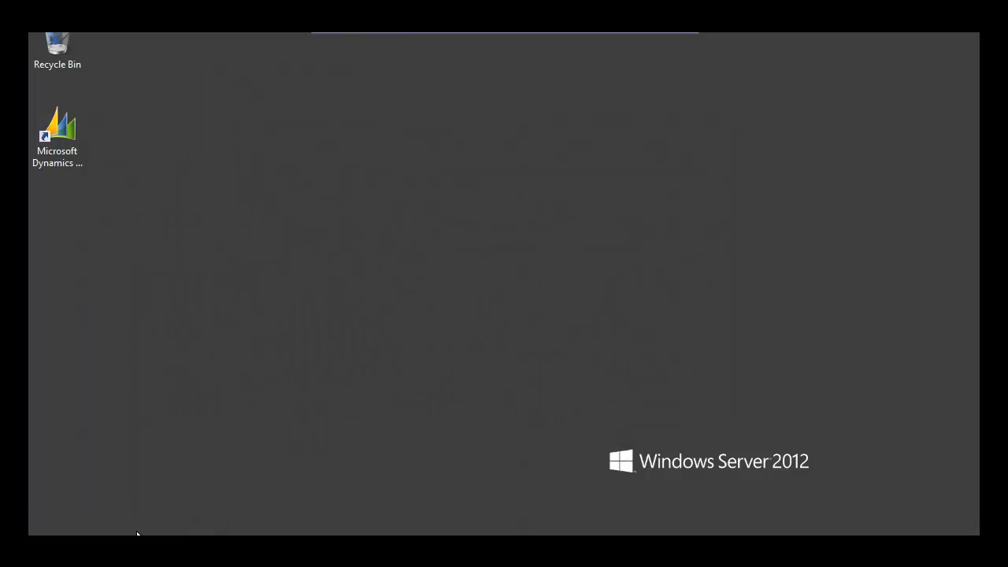
# - Run the setup program from the C:\Dynamics AX folder in File Explorer
pyautogui.press('super+e')
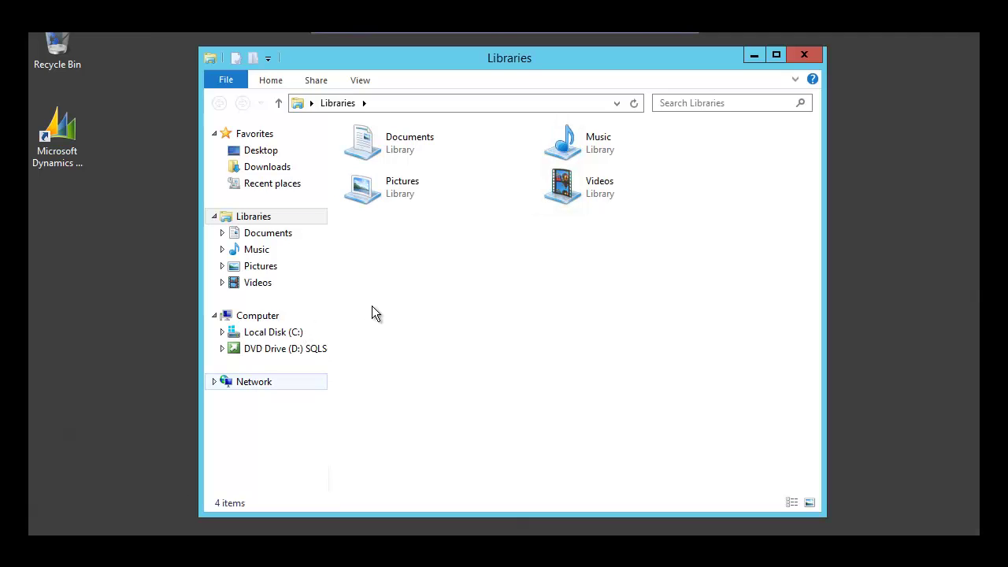
pyautogui.click(274, 332)
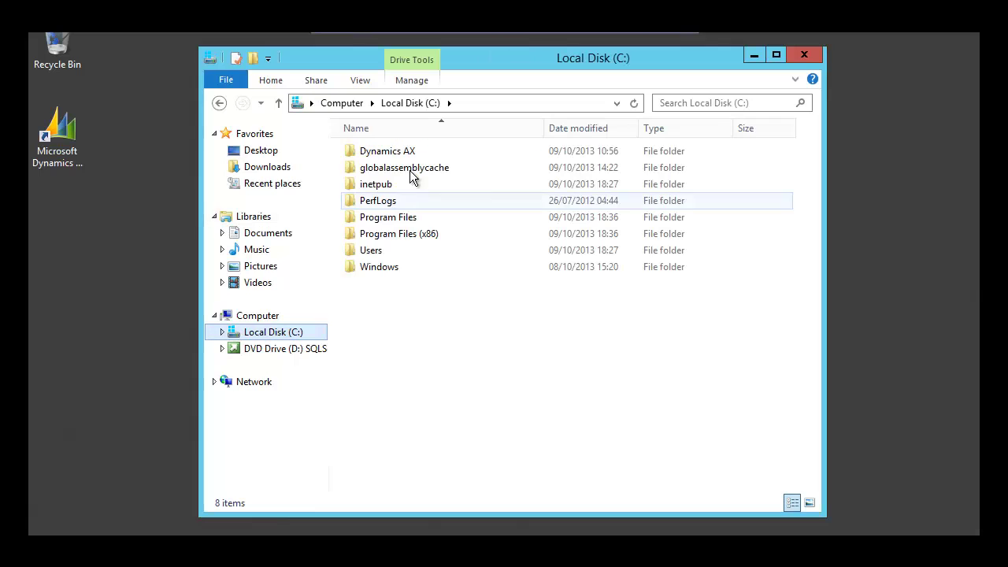
pyautogui.doubleClick(400, 151)
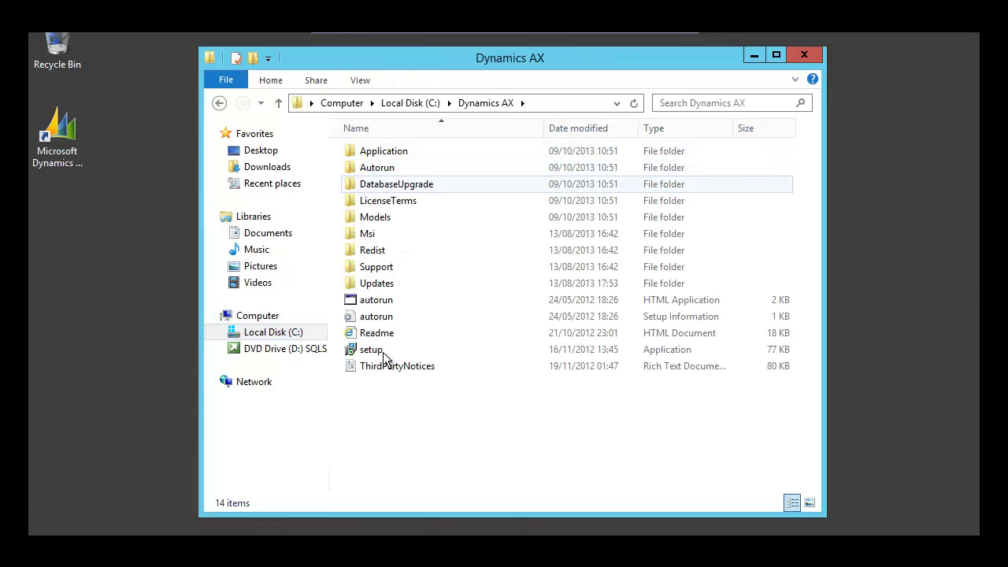
pyautogui.click(373, 351)
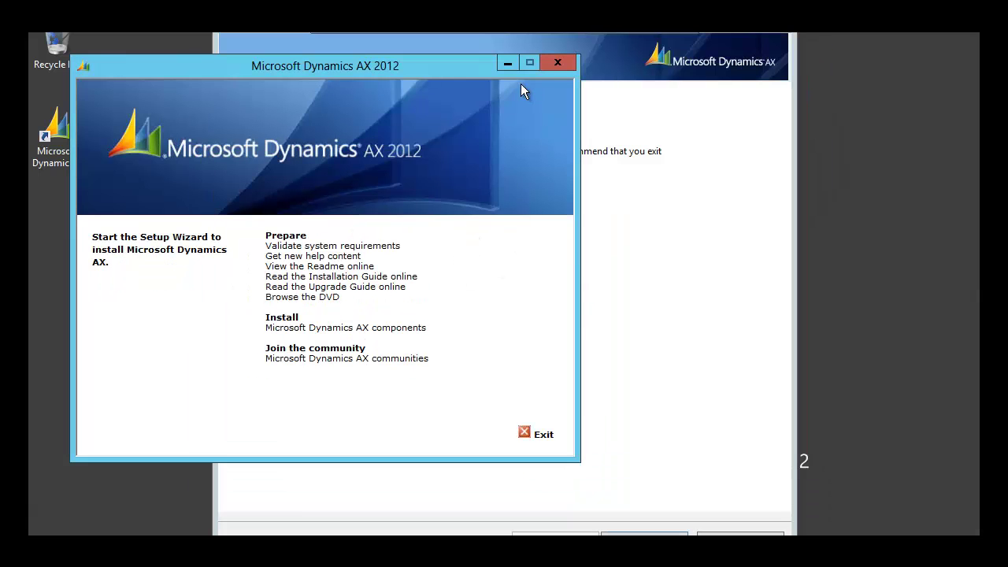
# - Get past the Welcome page, accept the license terms, and keep 'Add or modify components'
pyautogui.click(505, 63)
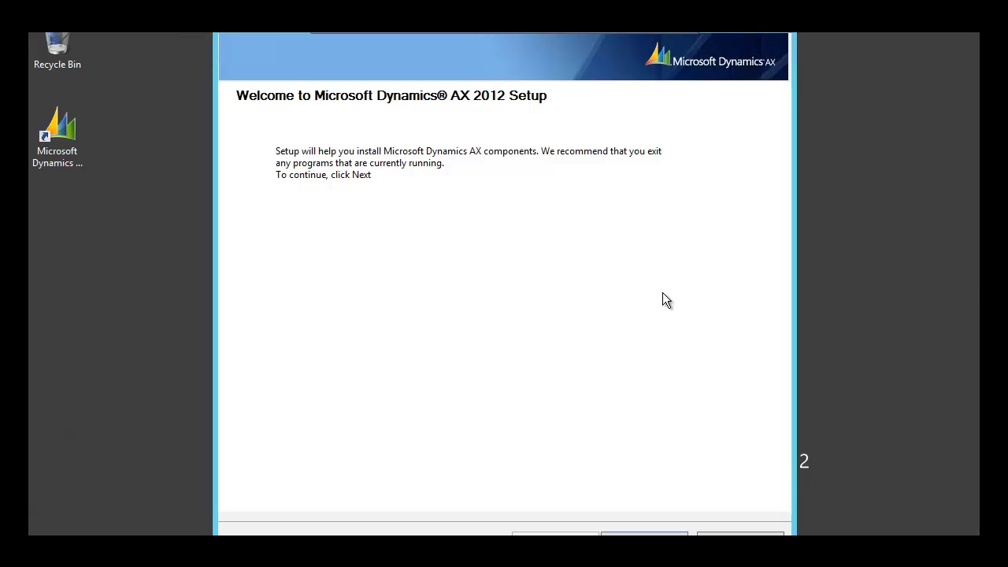
pyautogui.press('Return')
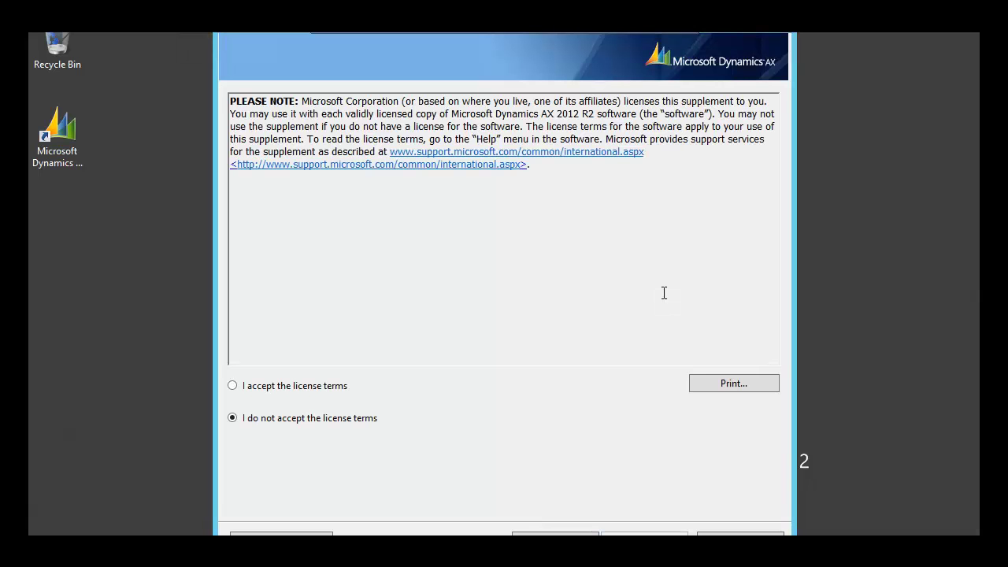
pyautogui.click(232, 386)
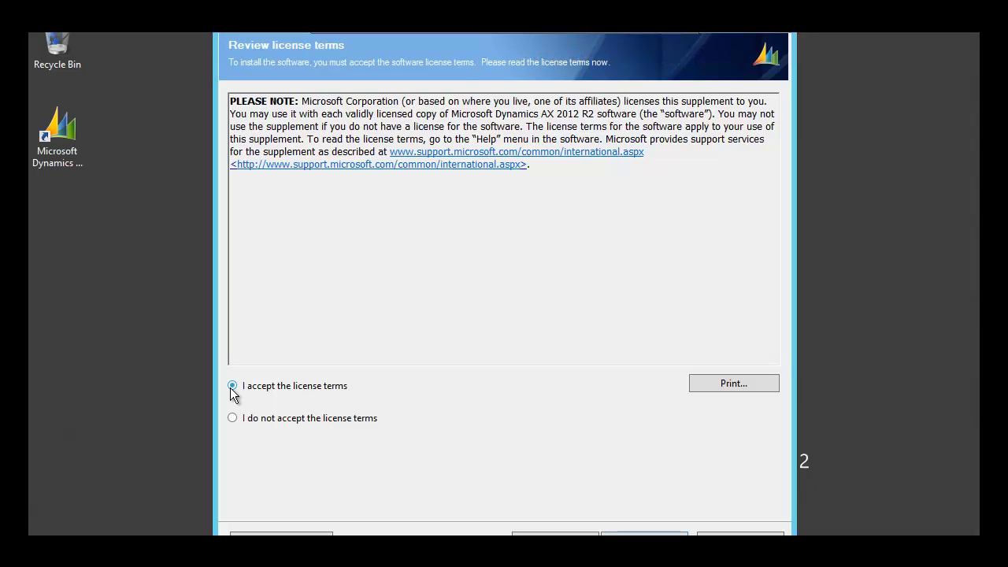
pyautogui.press('Down')
pyautogui.click(233, 386)
pyautogui.press('Return')
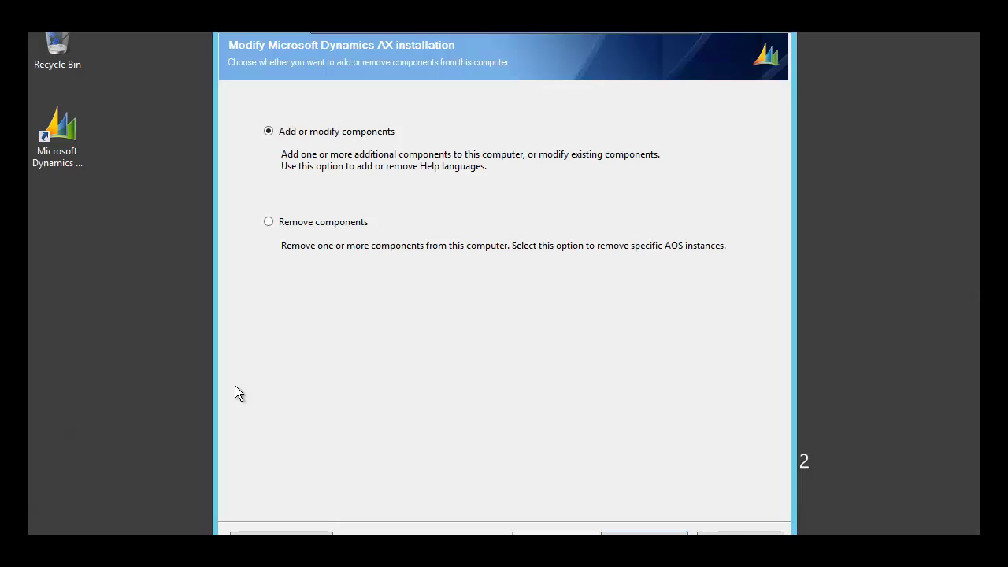
pyautogui.press('Return')
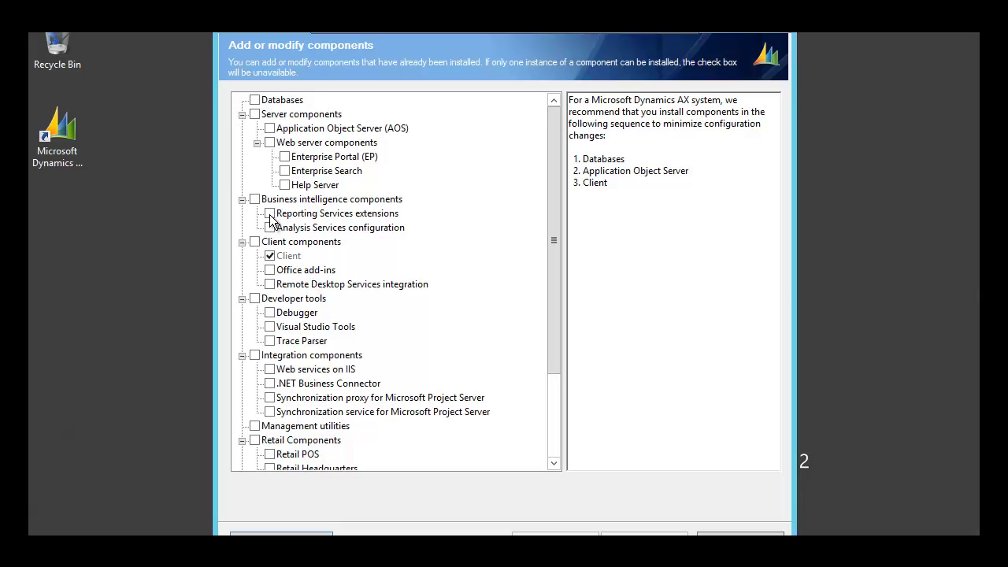
# - Check Reporting Services extensions, acknowledge the new-instance warning, and pass the 16 prerequisite checks
pyautogui.click(270, 214)
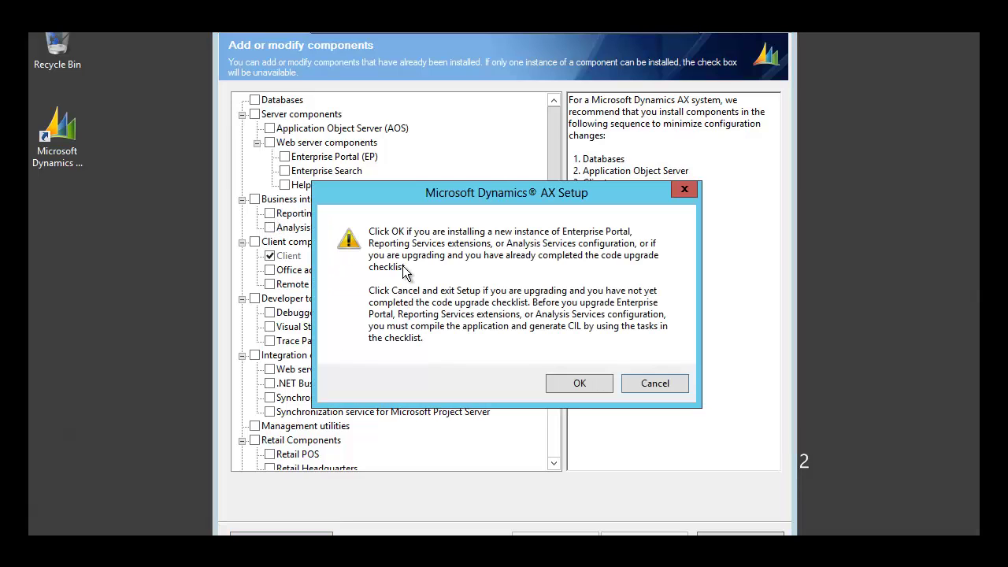
pyautogui.click(590, 383)
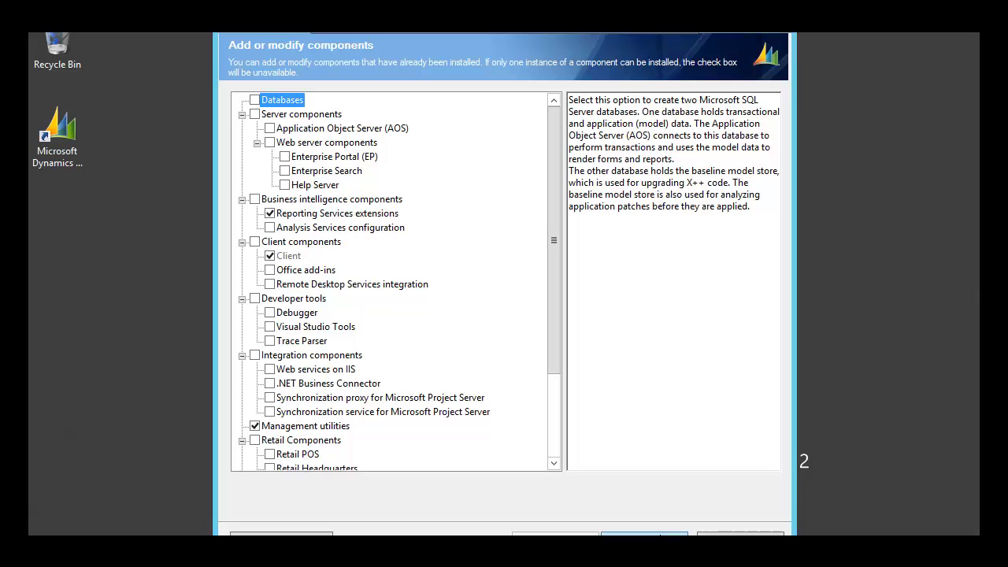
pyautogui.click(659, 535)
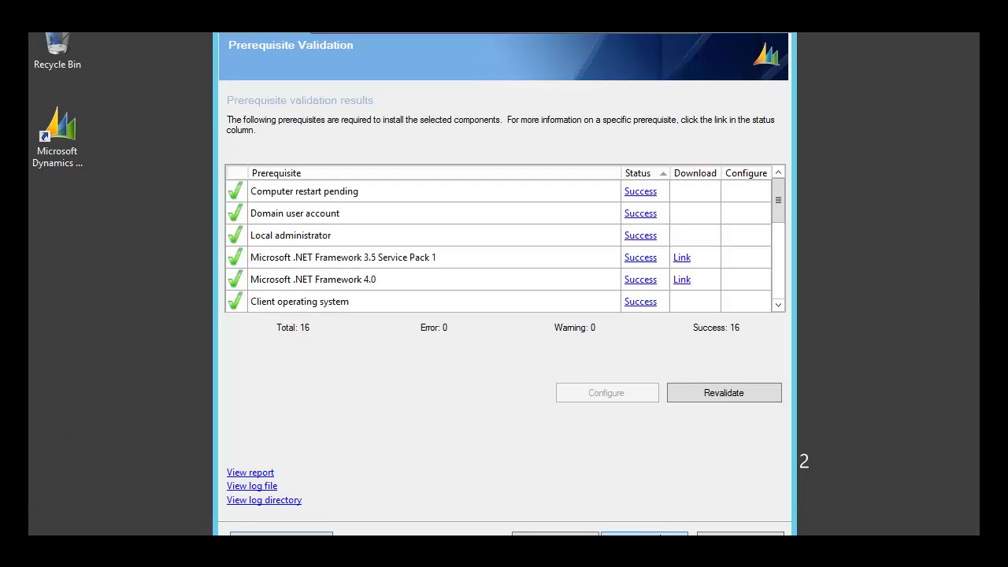
pyautogui.click(660, 534)
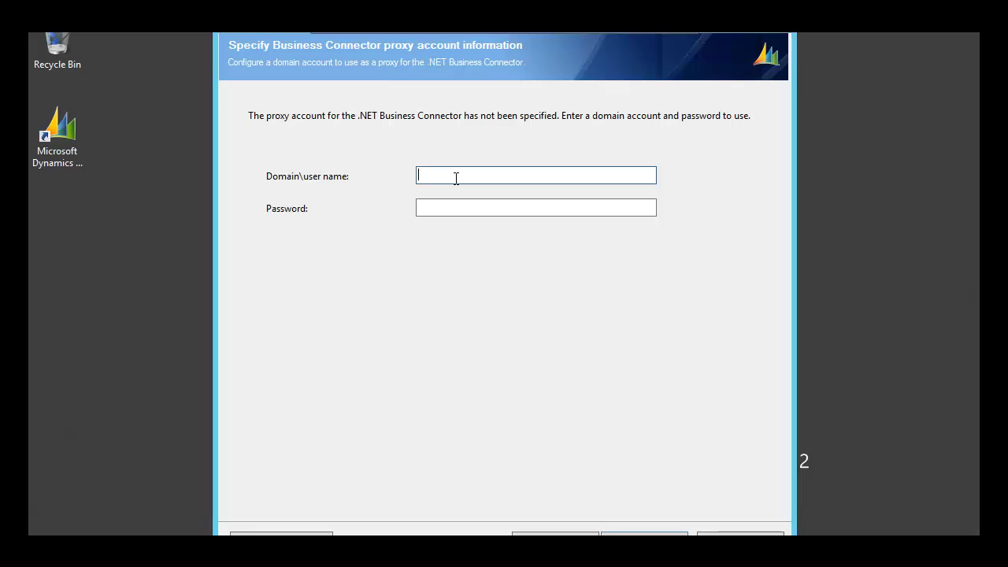
# - Enter the domain administrator account and its password as the Business Connector proxy, accepting the warning
pyautogui.write('contoso\\administrator')
pyautogui.press('Tab')
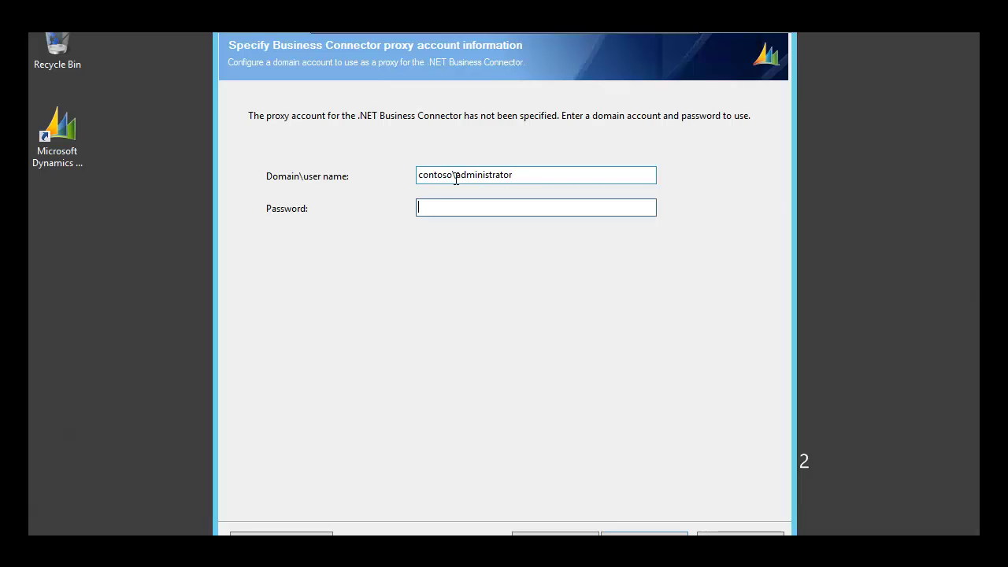
pyautogui.write('••••••••••')
pyautogui.press('Return')
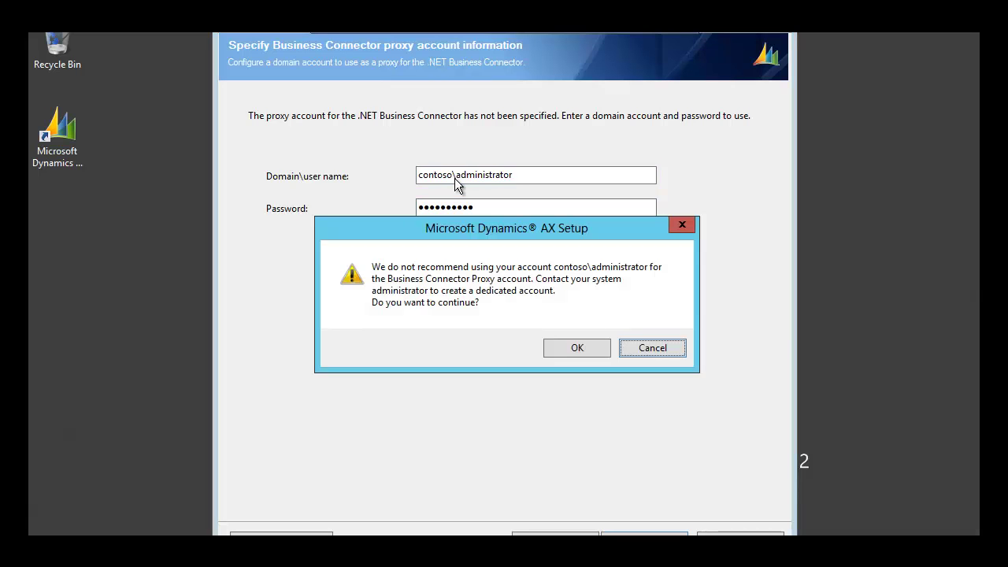
pyautogui.press('Return')
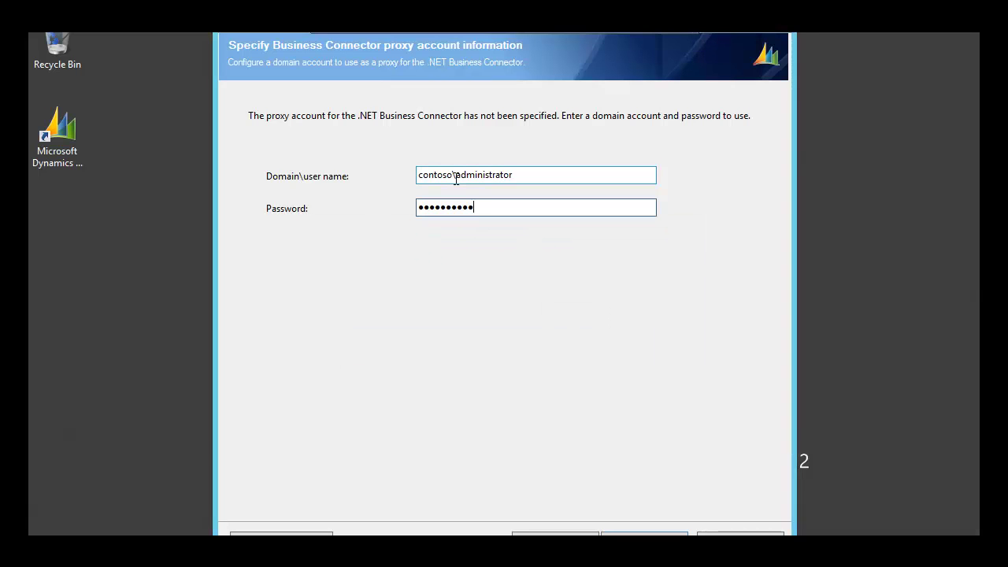
pyautogui.press('Return')
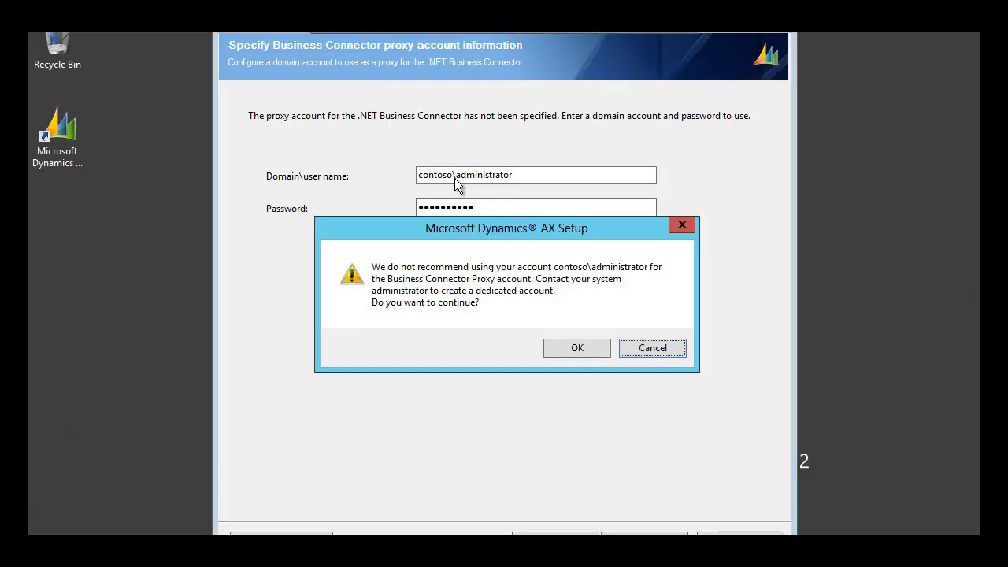
pyautogui.press('Return')
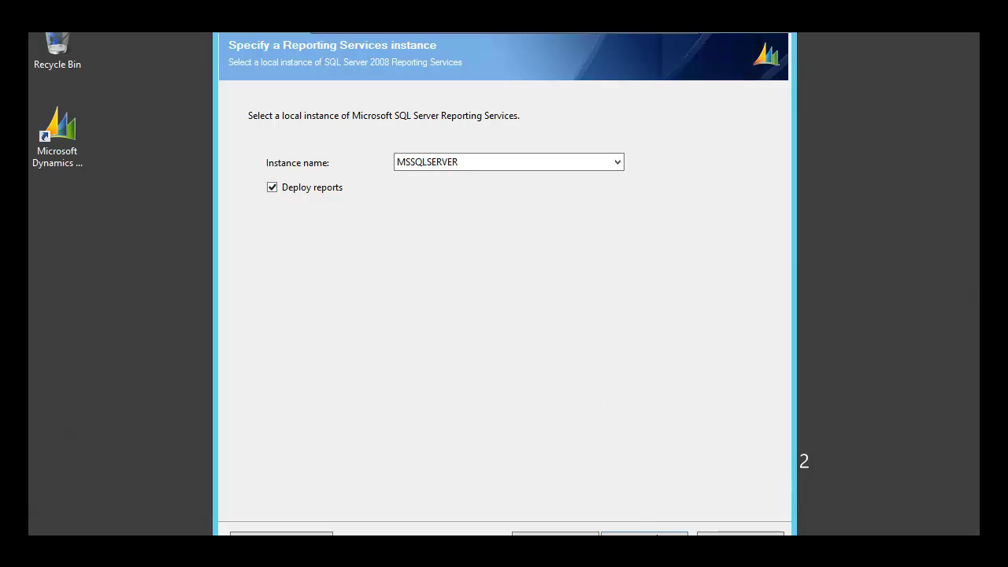
# - Keep Reporting Services instance MSSQLSERVER with Deploy reports checked and continue
pyautogui.click(656, 536)
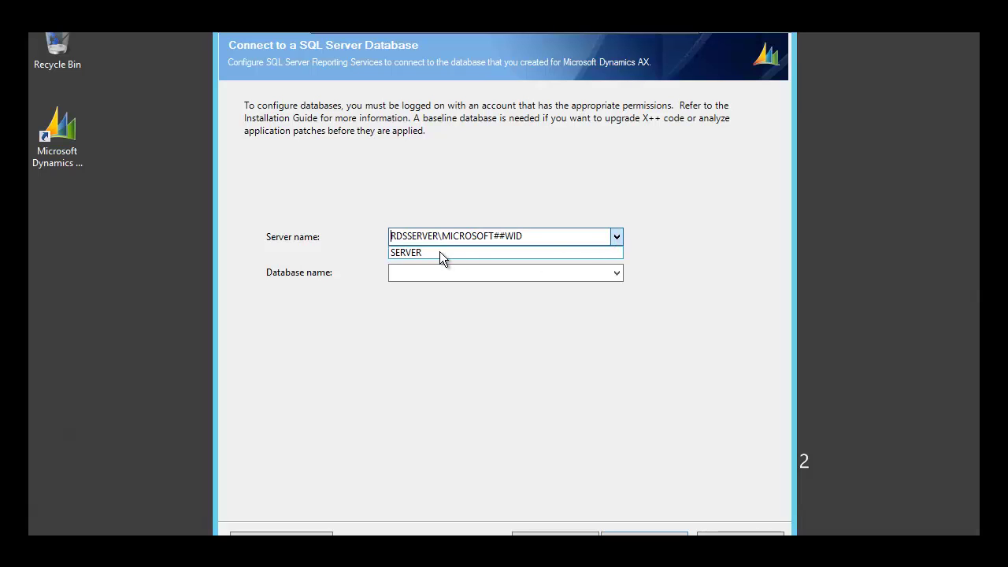
# - Choose server SERVER and database MicrosoftDynamicsAX2, then continue to prerequisite validation
pyautogui.click(440, 250)
pyautogui.click(621, 274)
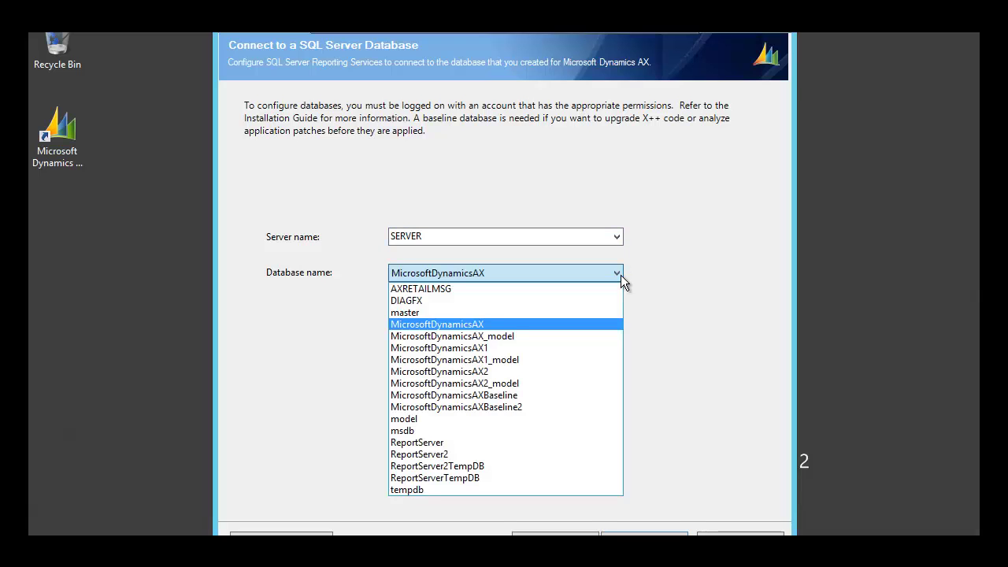
pyautogui.click(484, 372)
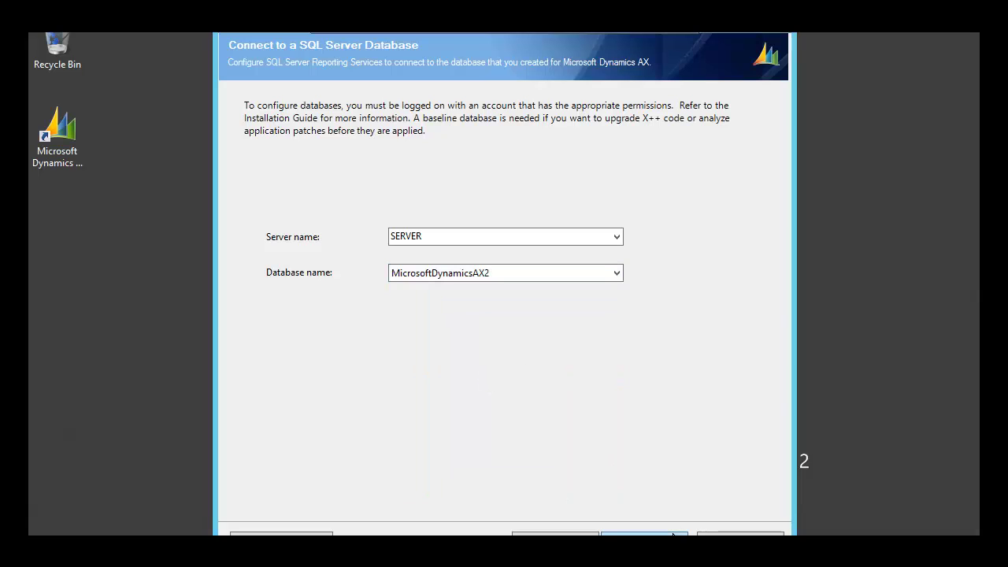
pyautogui.click(673, 533)
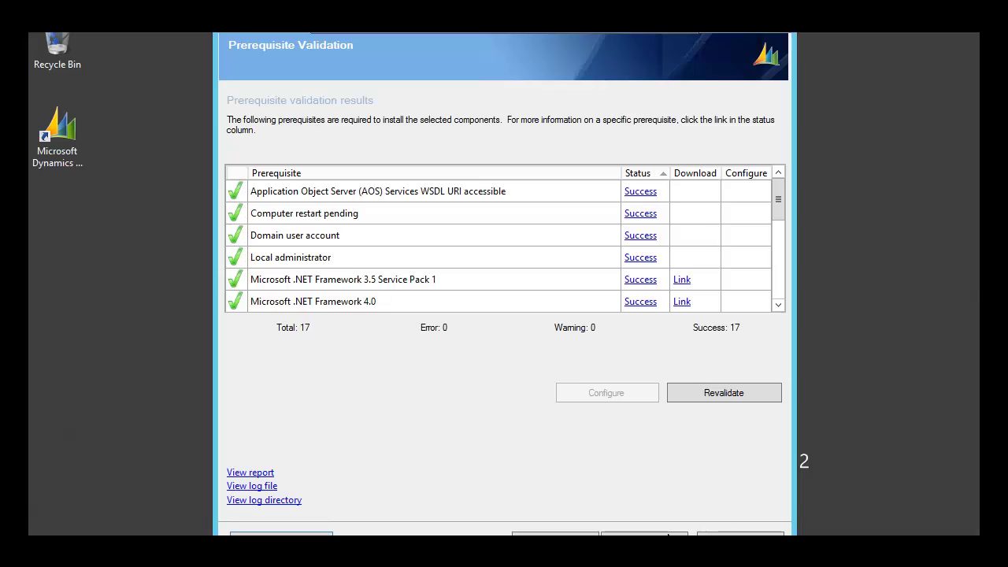
# - Review the Ready to install summary (Management utilities, four hotfixes) and start the installation
pyautogui.click(668, 535)
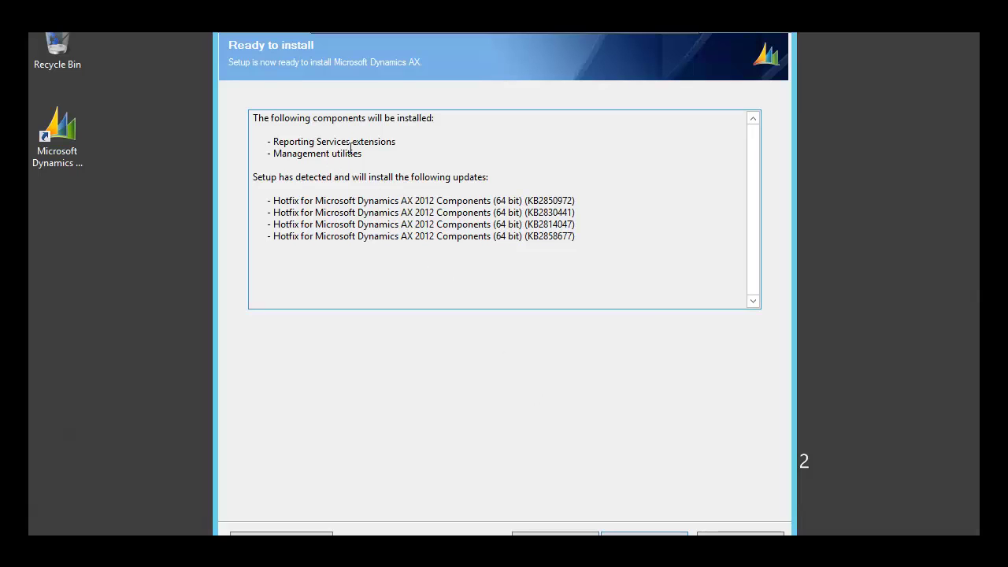
pyautogui.moveTo(289, 153); pyautogui.dragTo(359, 160)
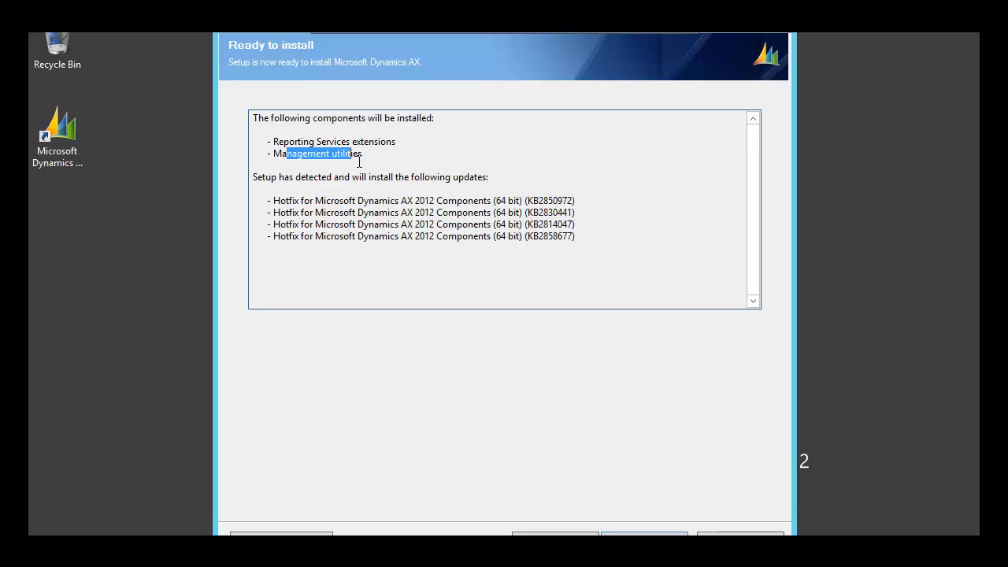
pyautogui.click(368, 156)
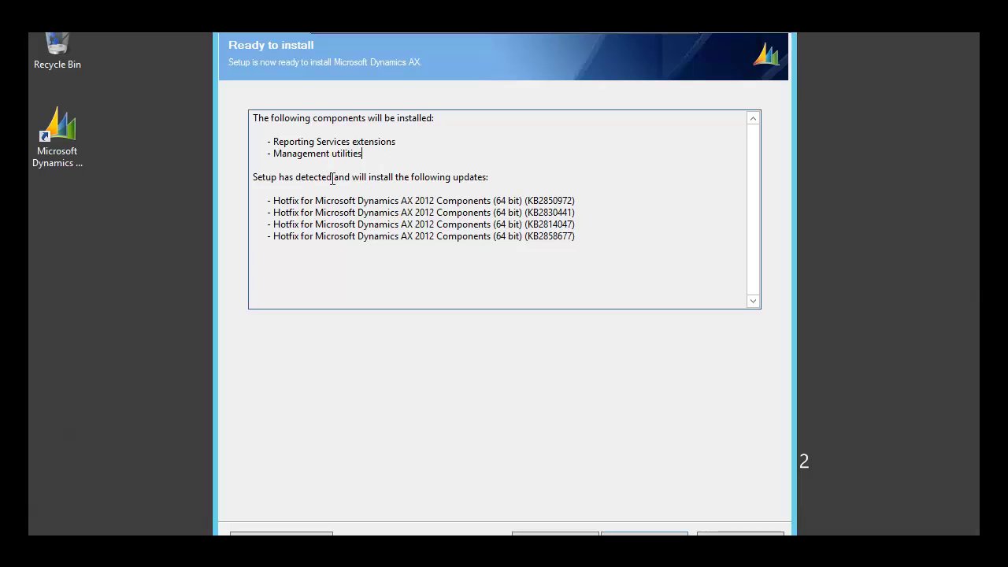
pyautogui.moveTo(282, 200); pyautogui.dragTo(753, 402)
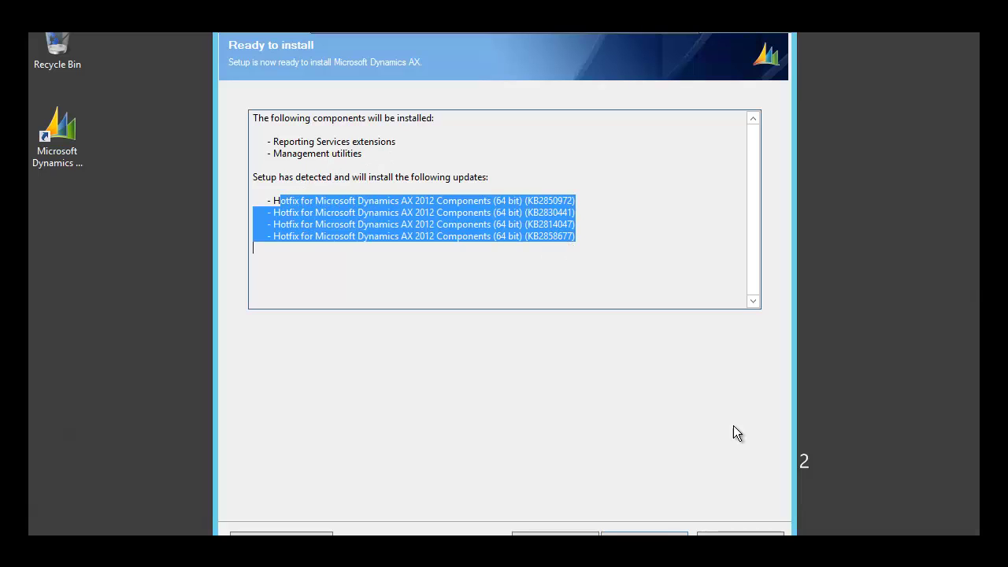
pyautogui.click(658, 530)
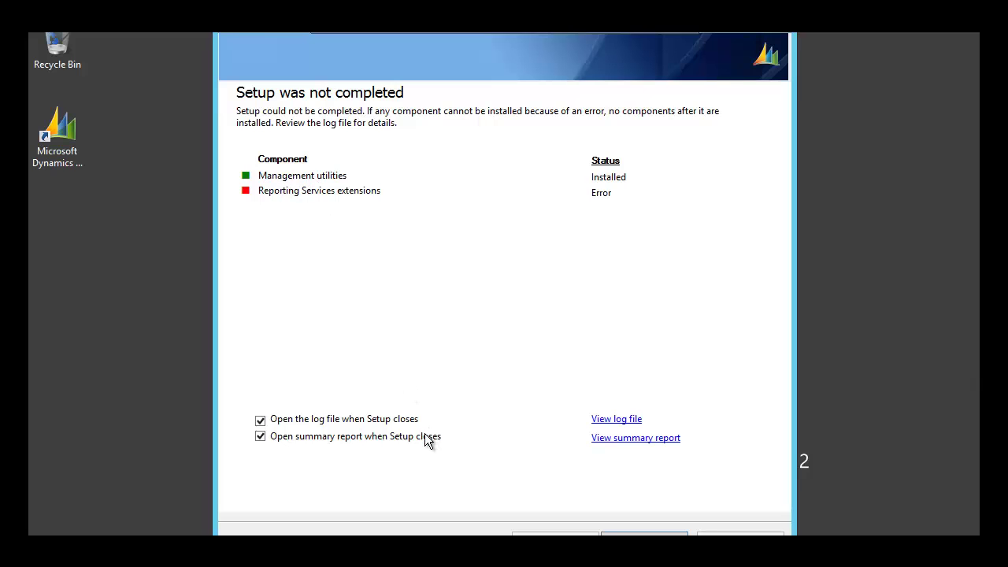
# - Untick 'Open summary report when Setup closes' and maximize the DynamicsSetupLog in Notepad
pyautogui.click(263, 437)
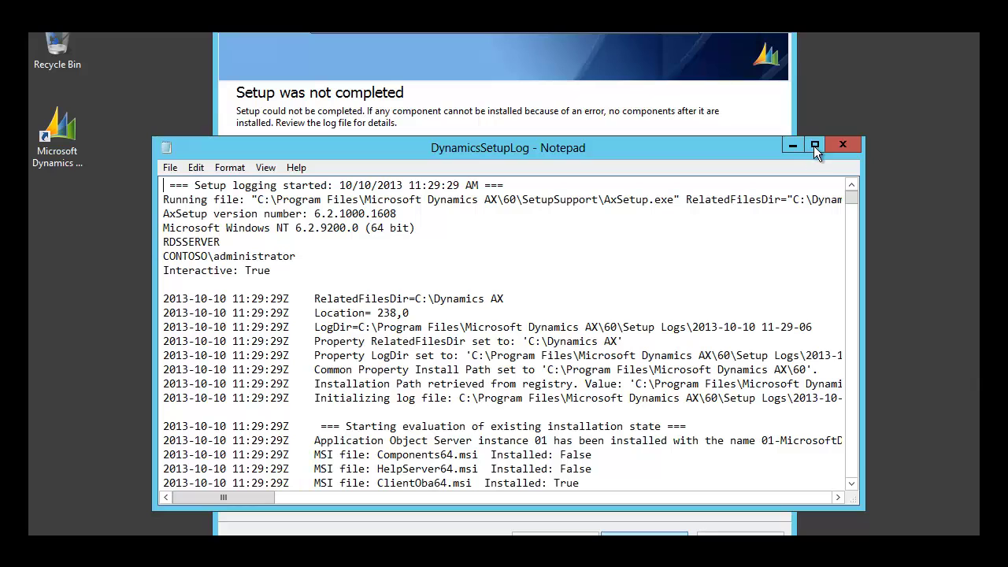
pyautogui.click(813, 145)
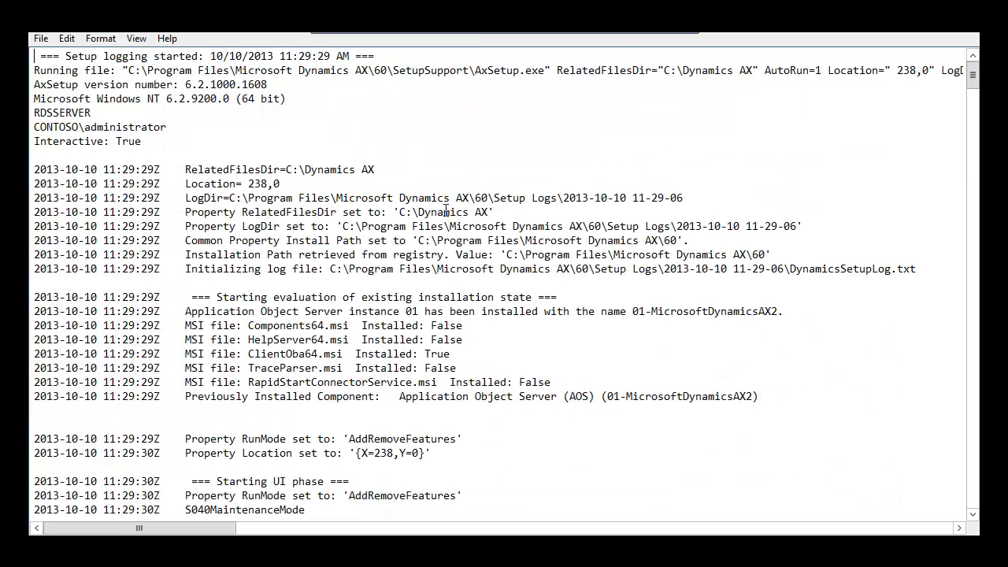
# - Highlight the 'Unable to find appropriate service endpoint information' error and its Reason, then minimize Notepad
pyautogui.hotkey('ctrl', 'End')
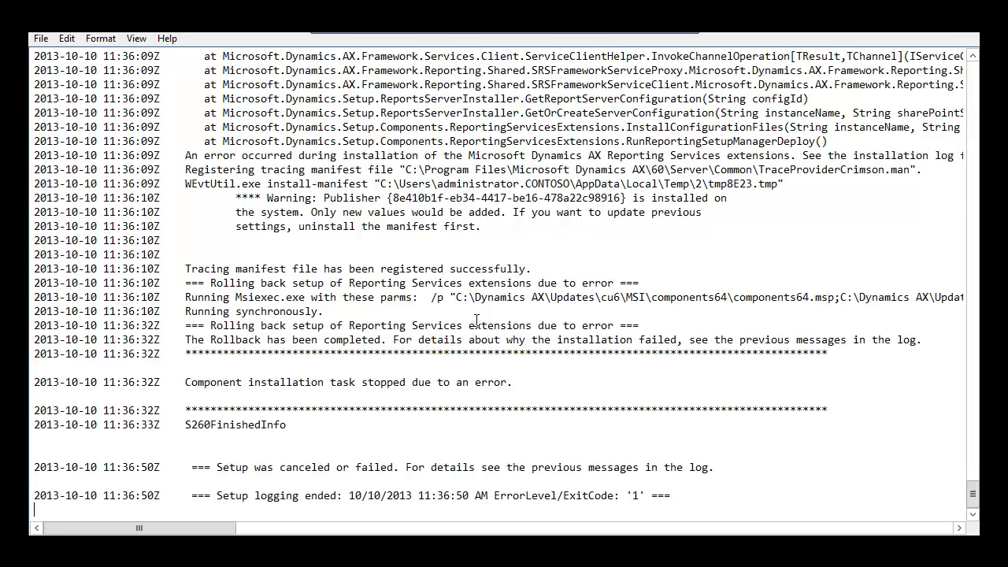
pyautogui.scroll(7, 476, 319)
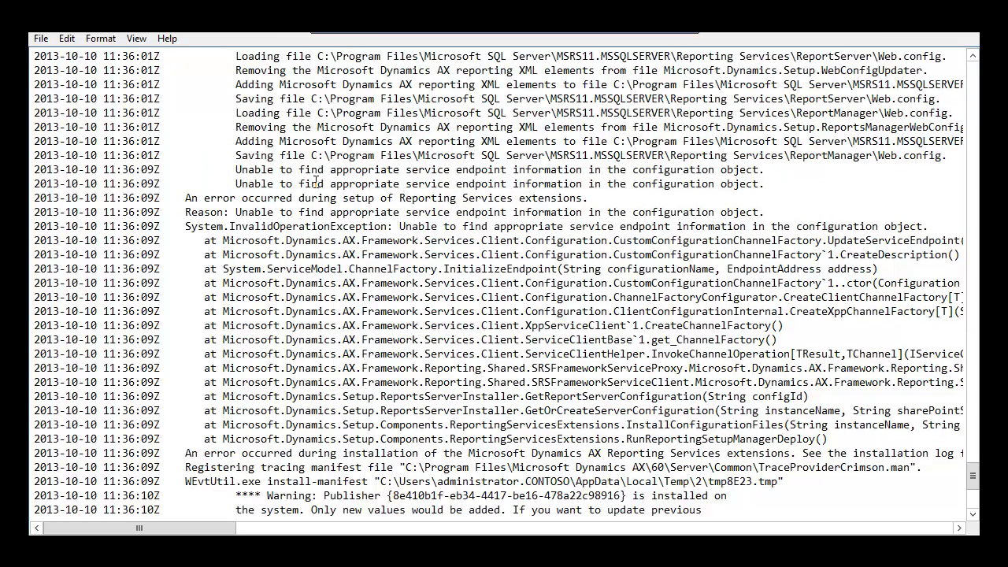
pyautogui.moveTo(235, 169); pyautogui.dragTo(754, 172)
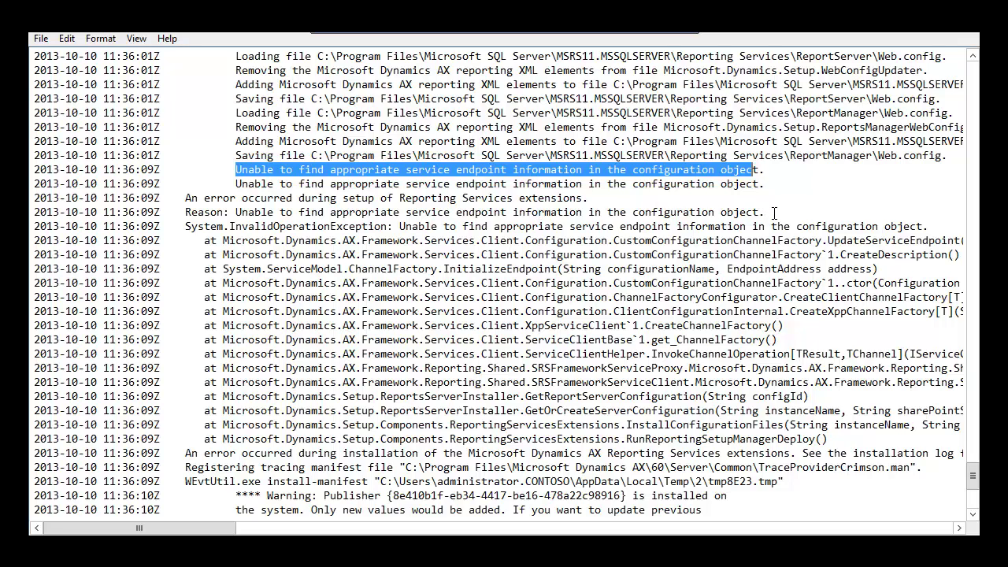
pyautogui.moveTo(762, 213); pyautogui.dragTo(601, 212)
pyautogui.moveTo(488, 204); pyautogui.dragTo(230, 212)
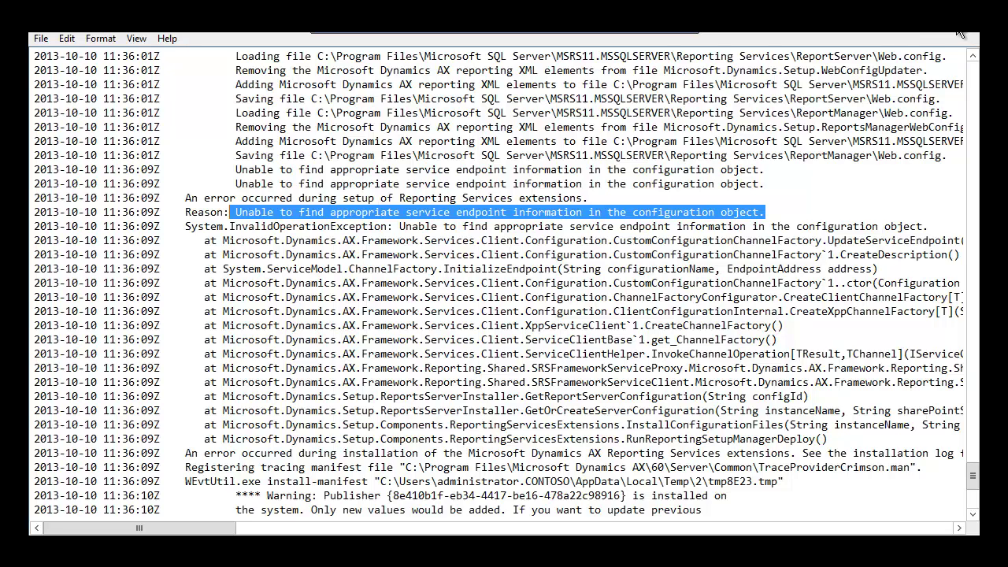
pyautogui.click(913, 33)
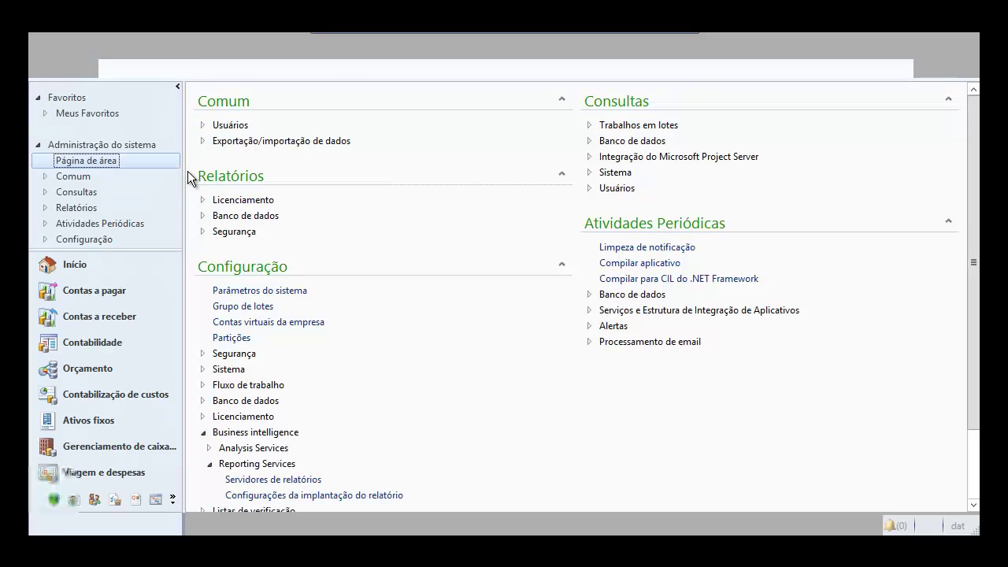
# - In the AOT, deploy the BIServices service group with Implantar Grupo de Serviços
pyautogui.hotkey('ctrl', 'd')
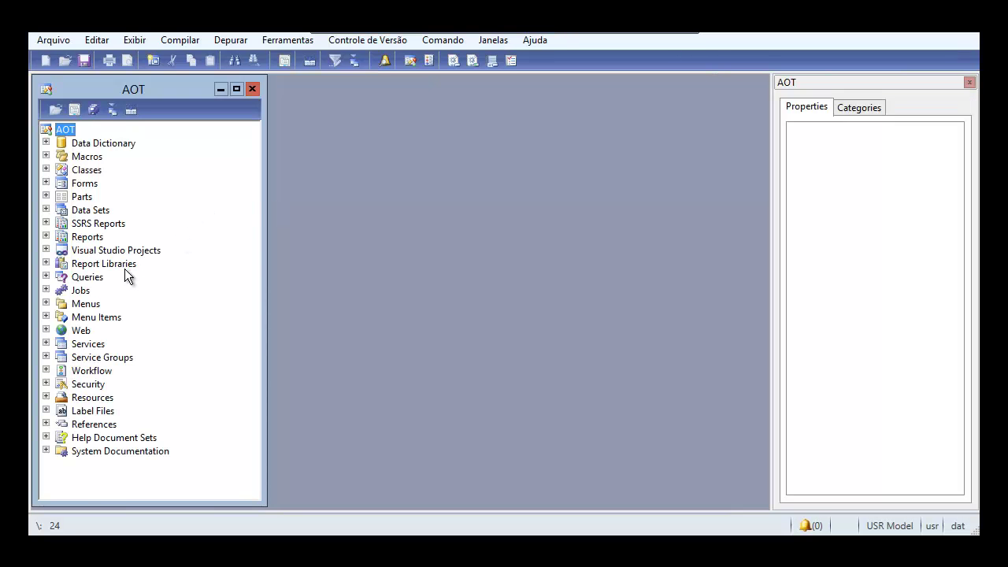
pyautogui.click(46, 361)
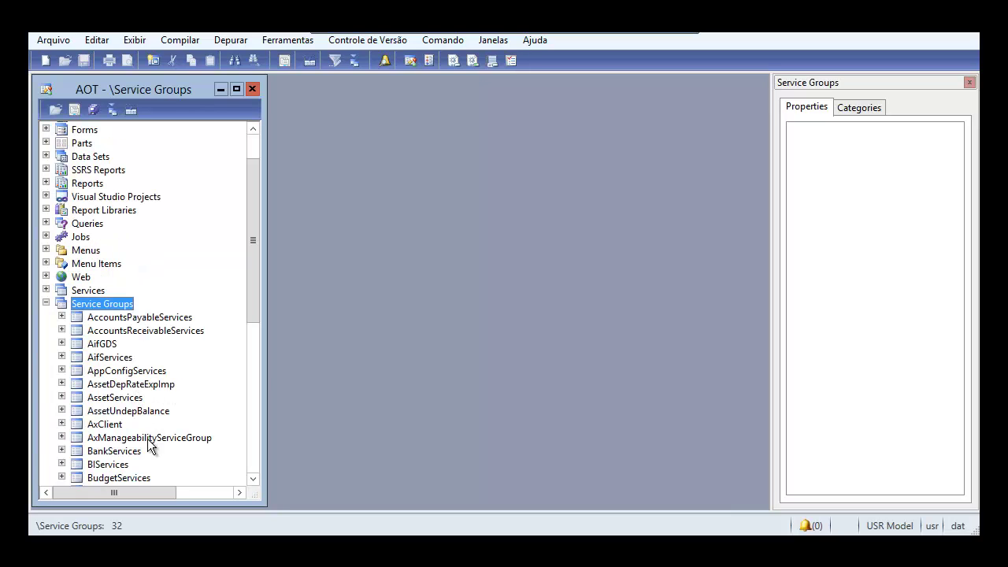
pyautogui.click(111, 466)
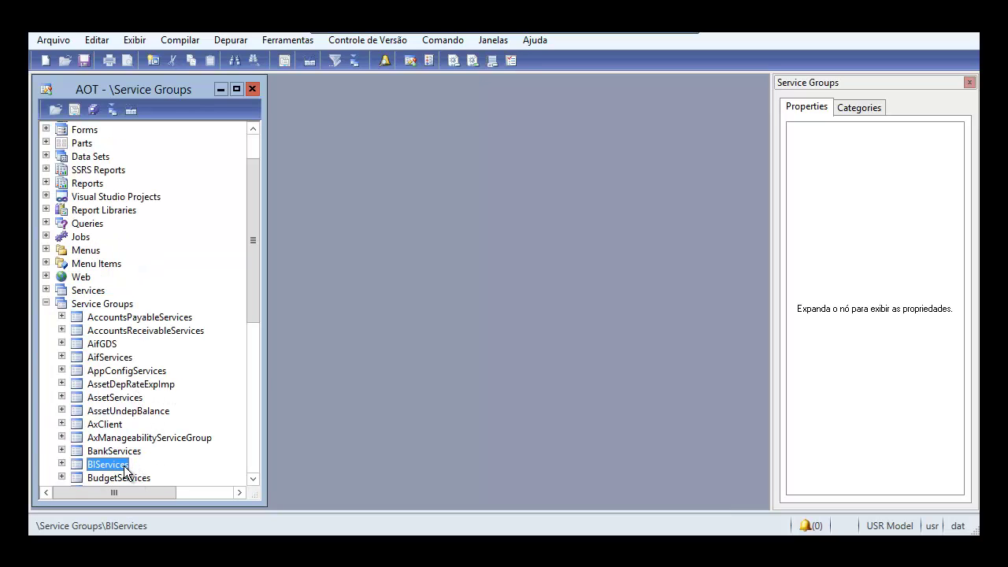
pyautogui.rightClick(112, 470)
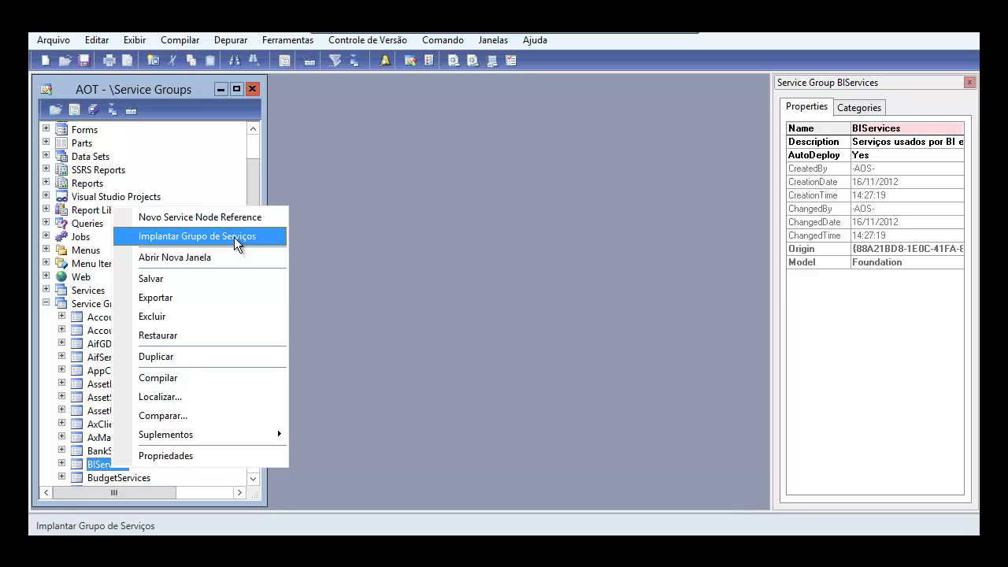
pyautogui.press('Return')
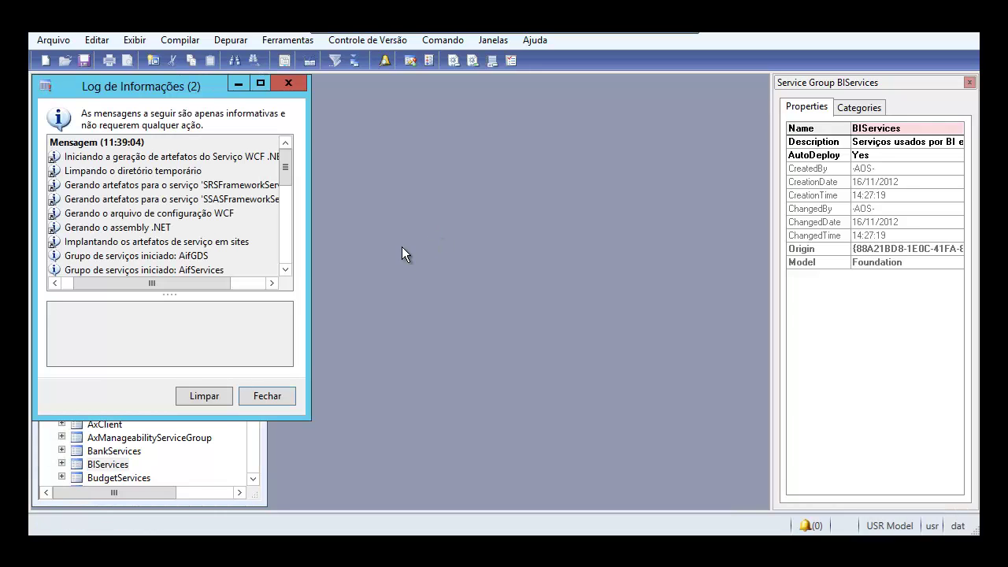
# - Close the deployment Infolog, the development workspace and the Dynamics AX client
pyautogui.moveTo(286, 165); pyautogui.dragTo(280, 399)
pyautogui.click(267, 396)
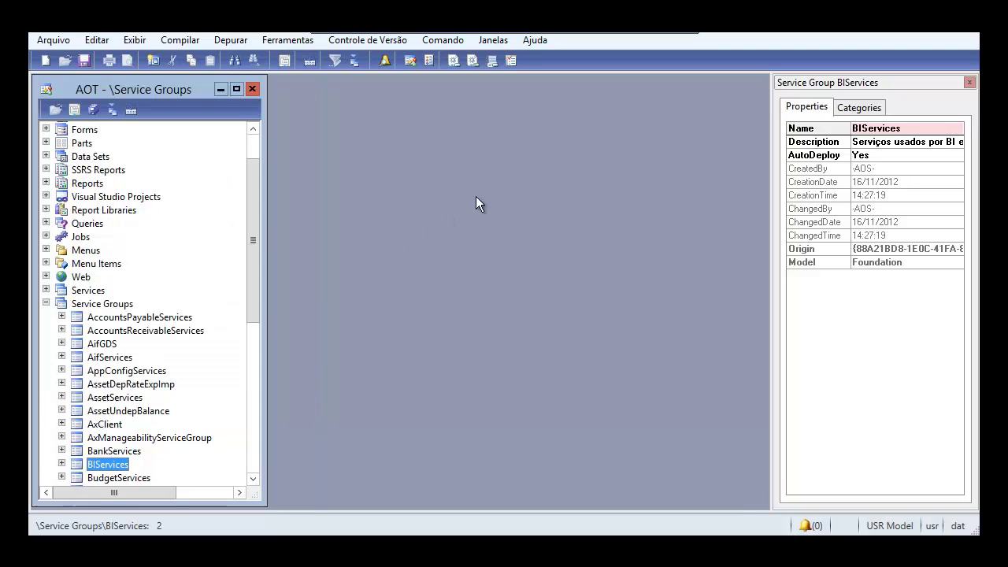
pyautogui.click(970, 37)
pyautogui.click(960, 32)
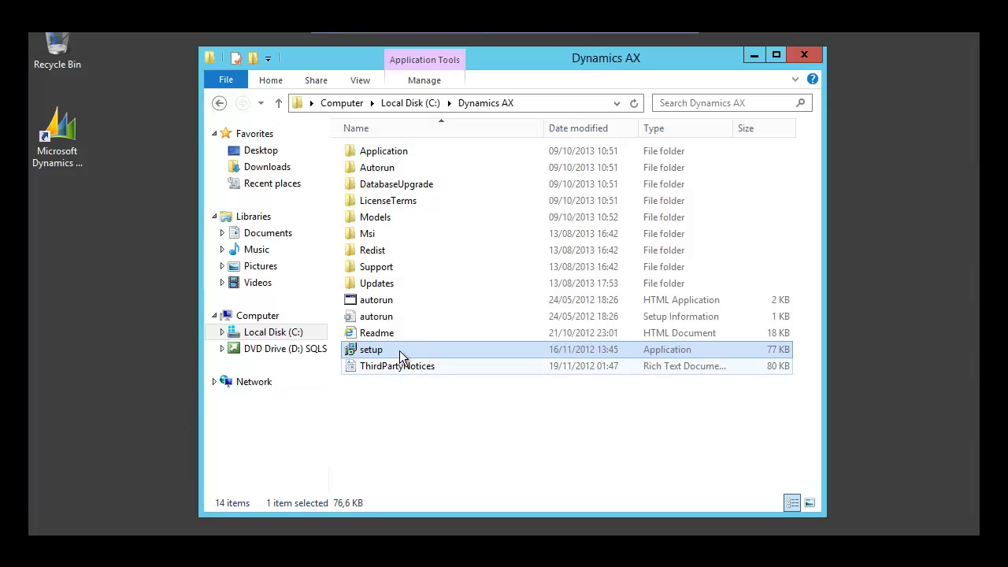
# - Run setup.exe from C:\Dynamics AX and proceed to the Microsoft Dynamics AX components list
pyautogui.doubleClick(399, 350)
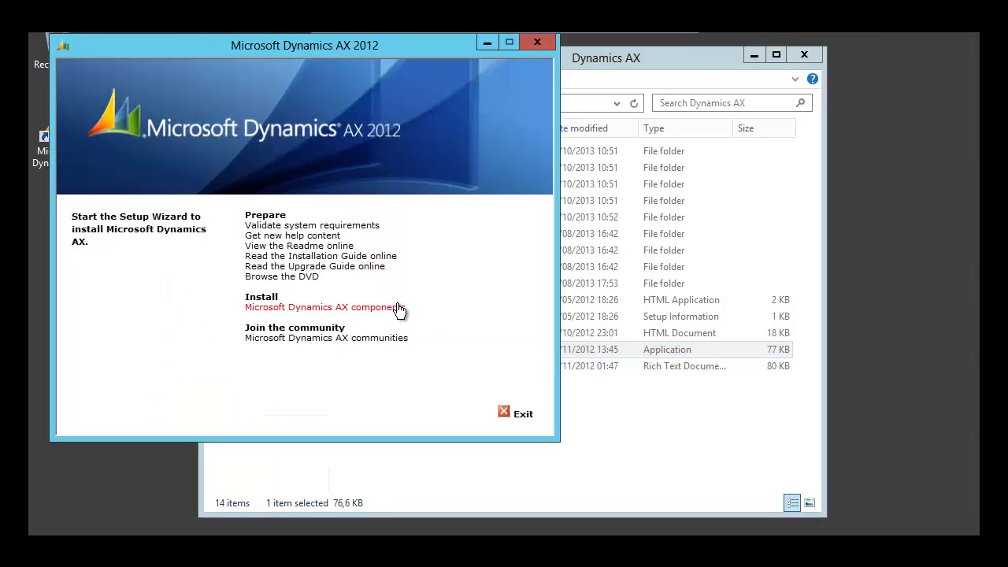
pyautogui.click(398, 308)
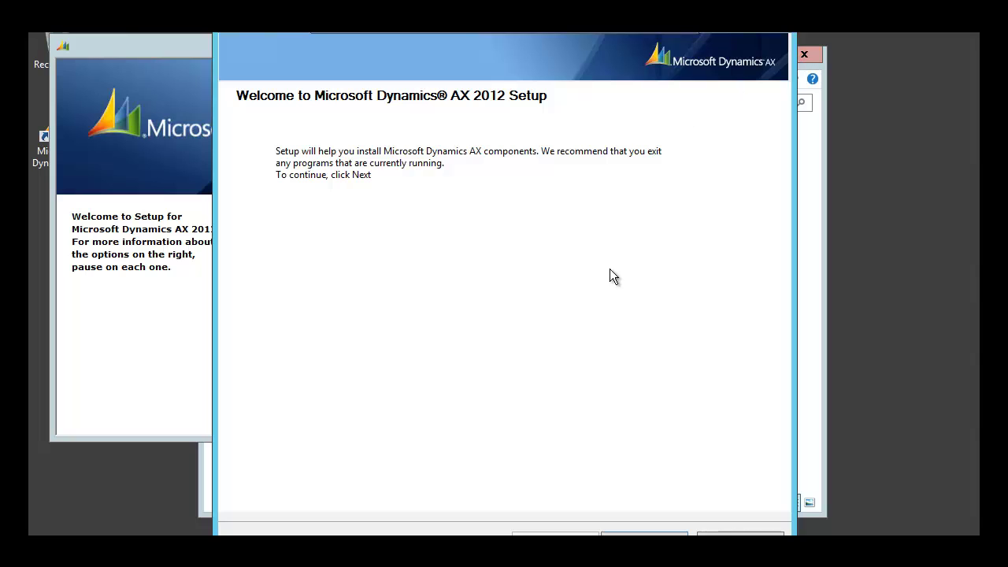
pyautogui.press('Return')
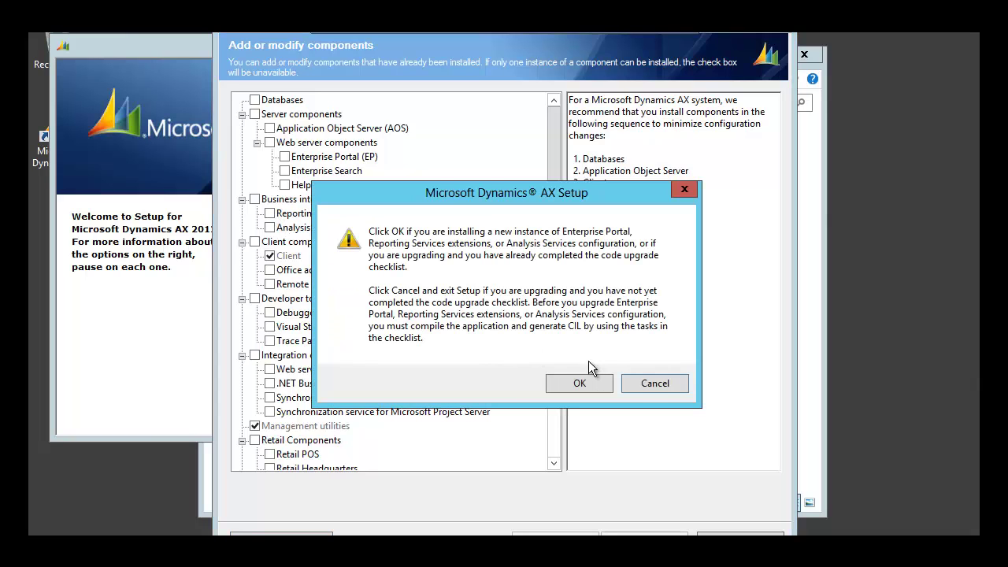
# - Acknowledge the warning, choose Reporting Services extensions, and pass prerequisite validation
pyautogui.click(598, 383)
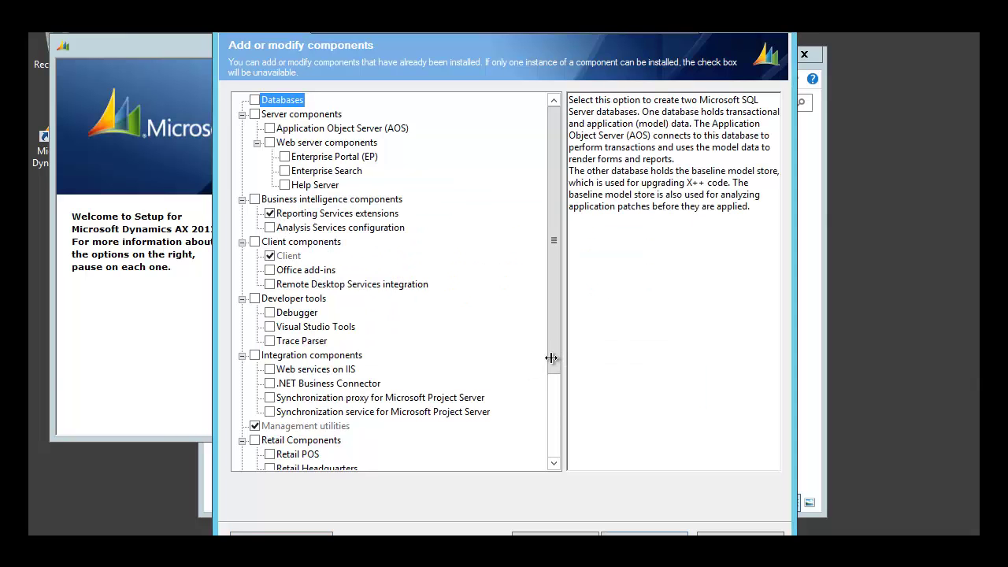
pyautogui.press('Return')
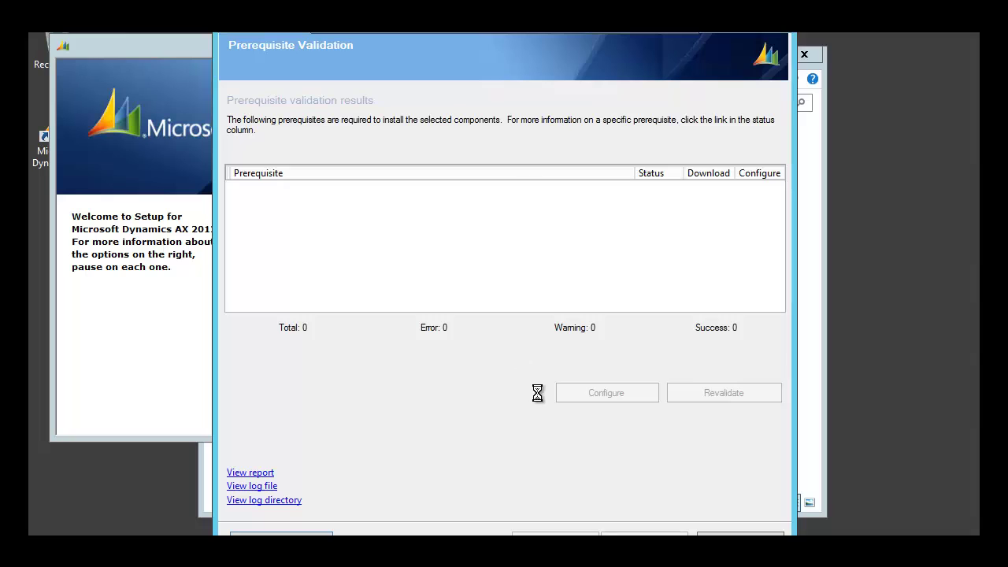
pyautogui.click(661, 532)
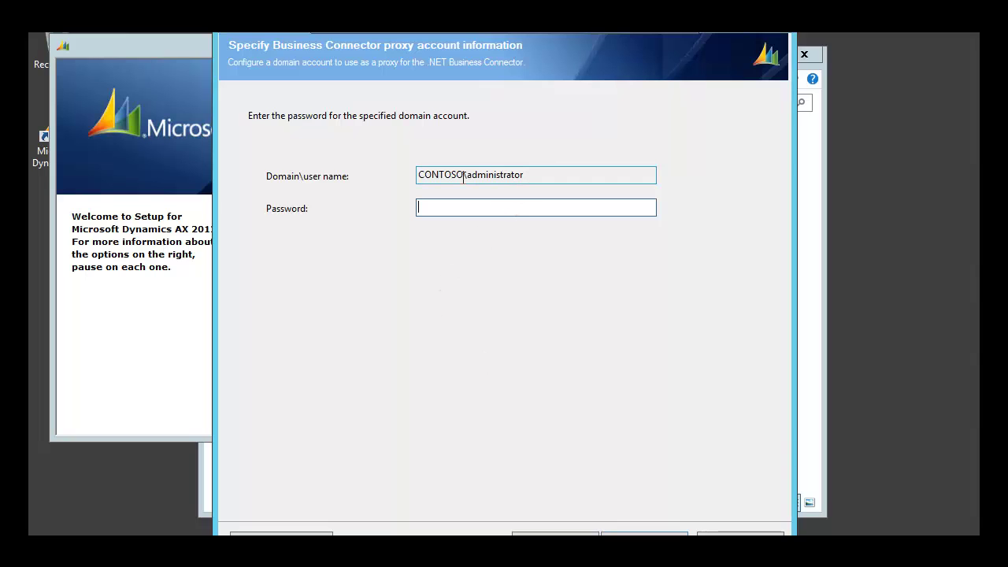
# - Enter the Business Connector proxy account password
pyautogui.moveTo(529, 176); pyautogui.dragTo(396, 176)
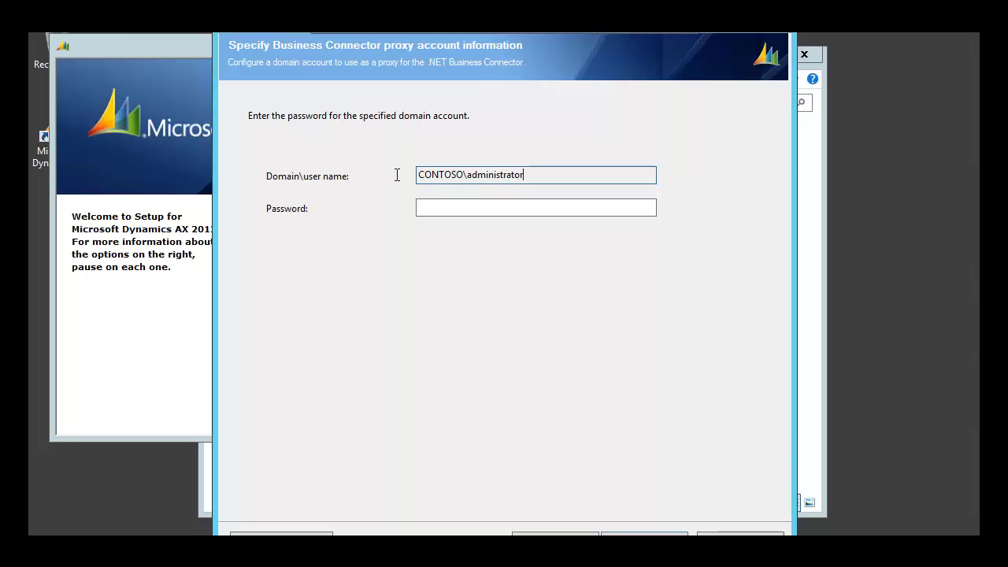
pyautogui.click(443, 211)
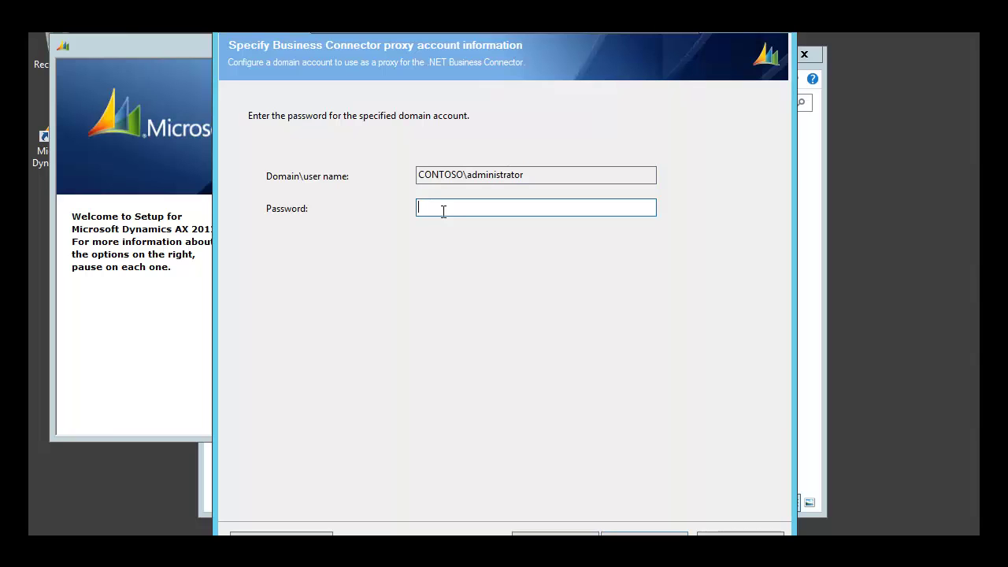
pyautogui.write('pass@word1')
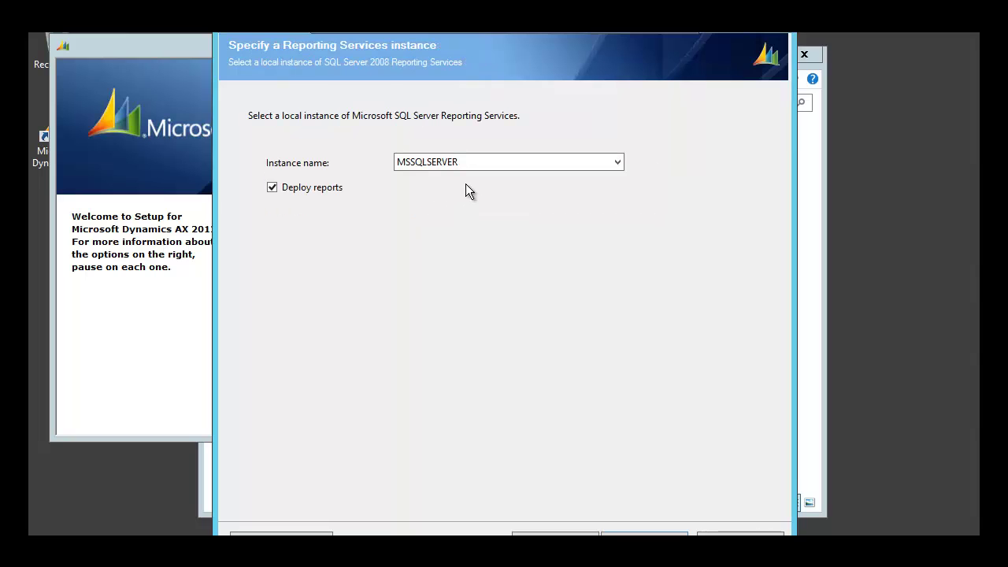
# - Install Reporting Services extensions on instance MSSQLSERVER with Deploy reports enabled
pyautogui.click(629, 534)
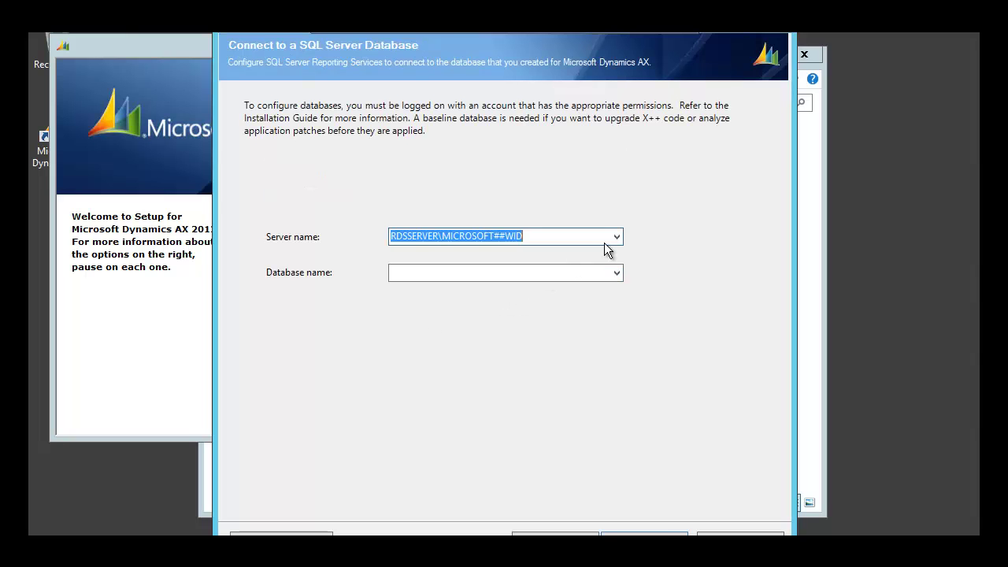
pyautogui.click(666, 535)
pyautogui.click(666, 536)
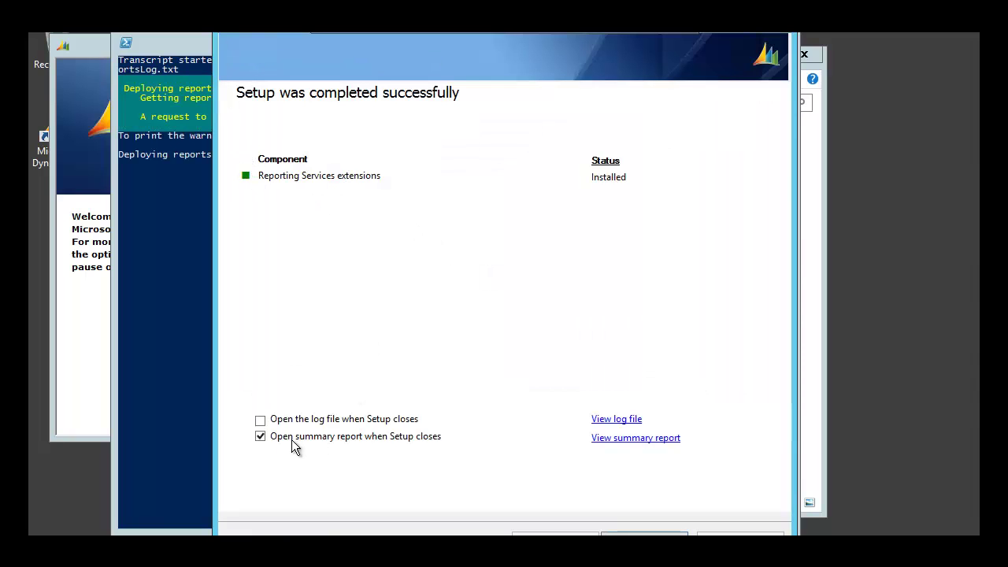
# - Turn off 'Open summary report when Setup closes'
pyautogui.click(260, 437)
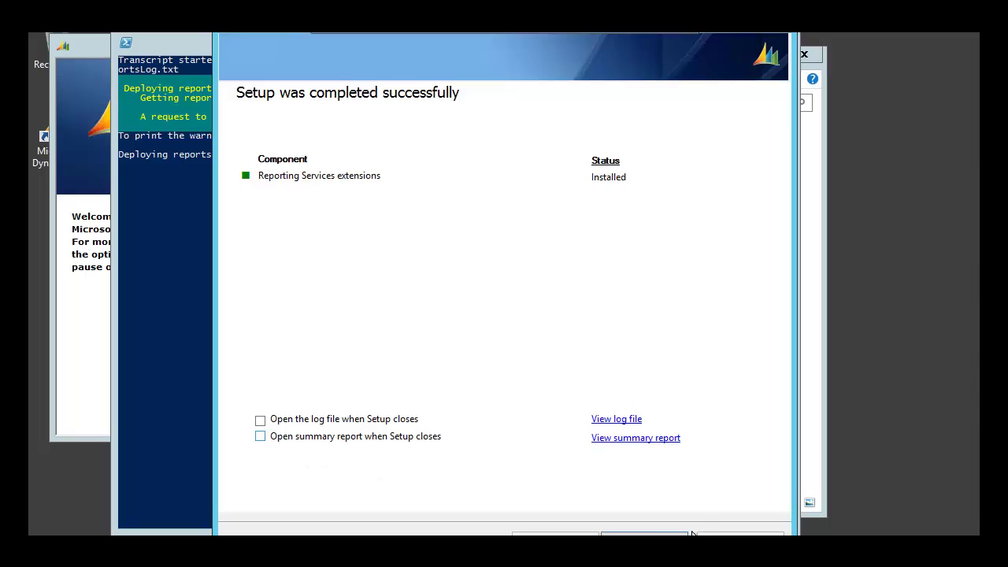